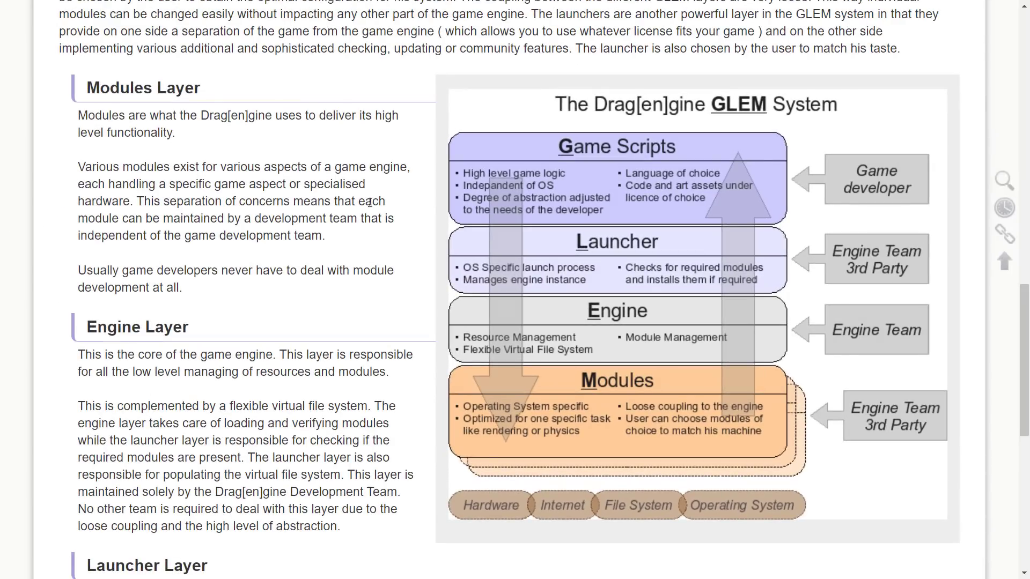
Scroll back to the top of the GLEM System (Game Launcher Engine Modules) wiki page.
scroll(572, 214, up, 1)
scroll(572, 214, up, 15)
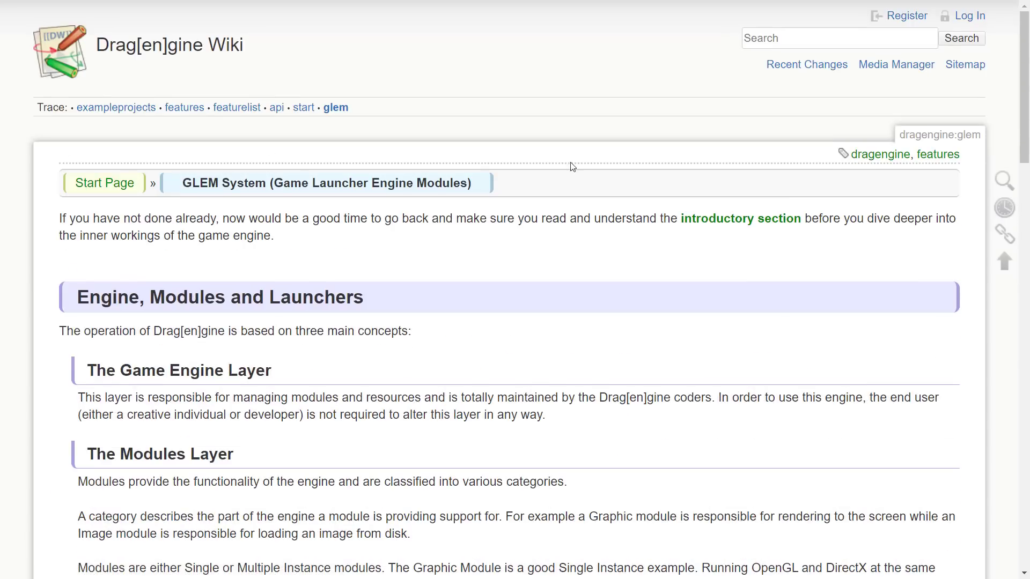
mouse_move(265, 4)
Alt+Tab to the IGDE window showing the audioTest Development profile.
key(alt+Tab)
key(Tab)
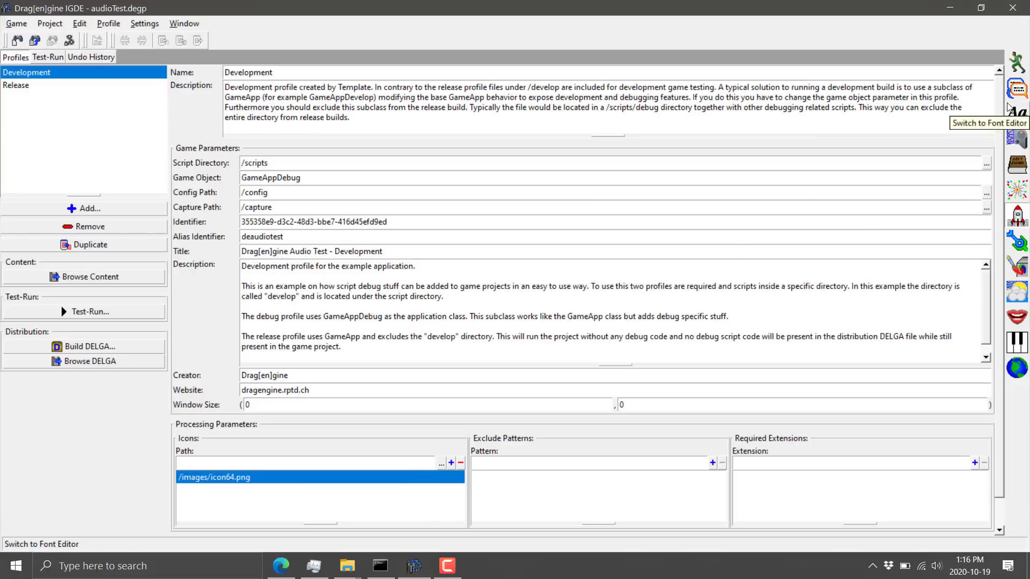
Visit the World, Project and Animator editors (Playground tab), ending in the Conversation editor.
click(1018, 369)
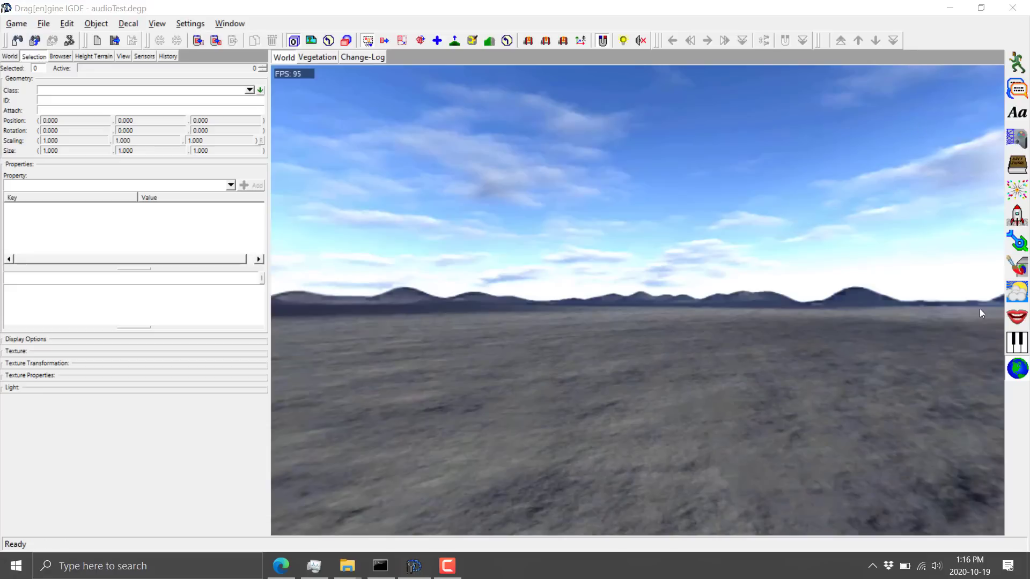
click(1018, 217)
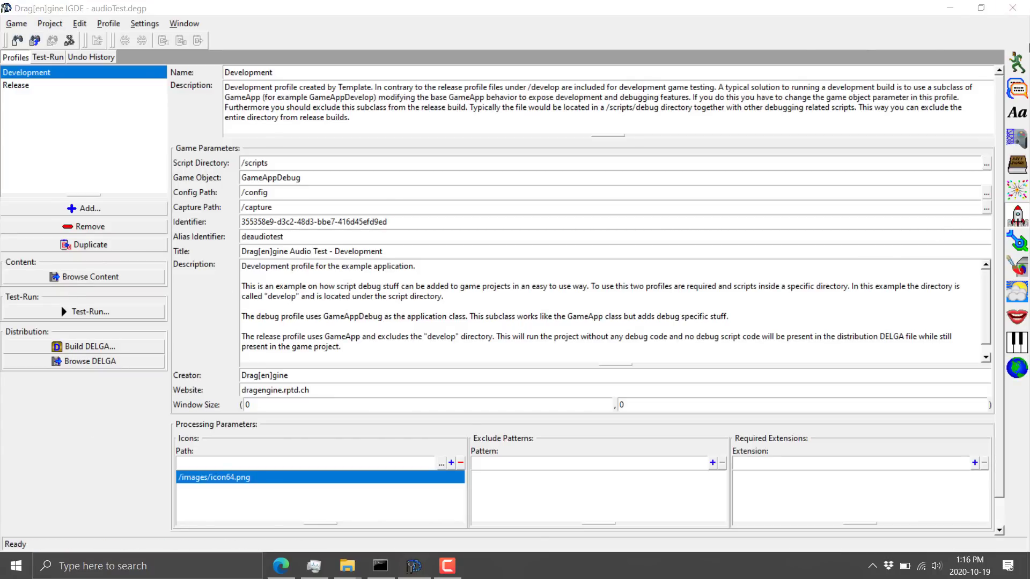
click(1025, 57)
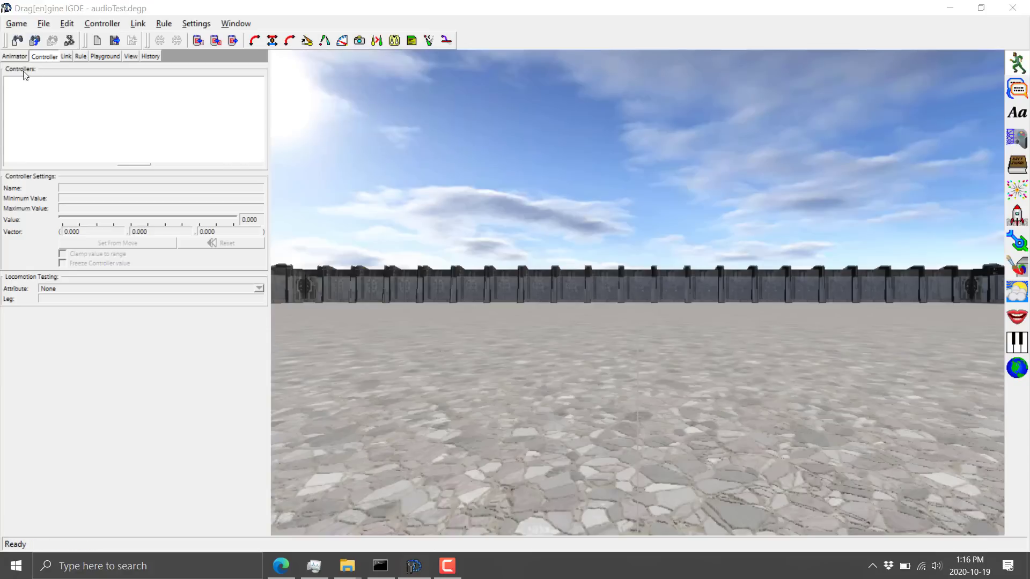
click(105, 56)
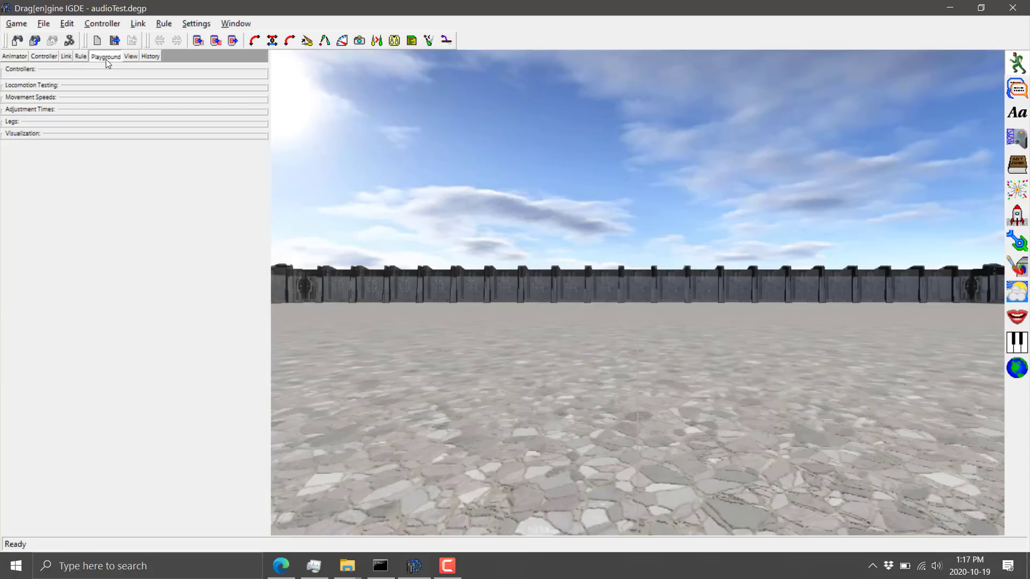
click(1016, 92)
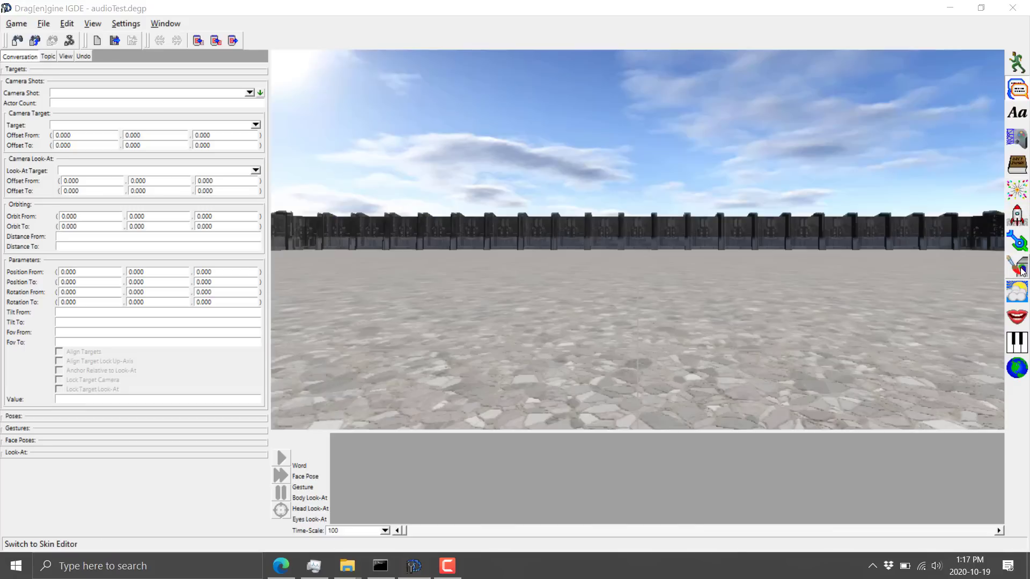
In the Sky Editor, set the sky's Bg Color to cyan and tilt the preview camera lower.
click(1022, 299)
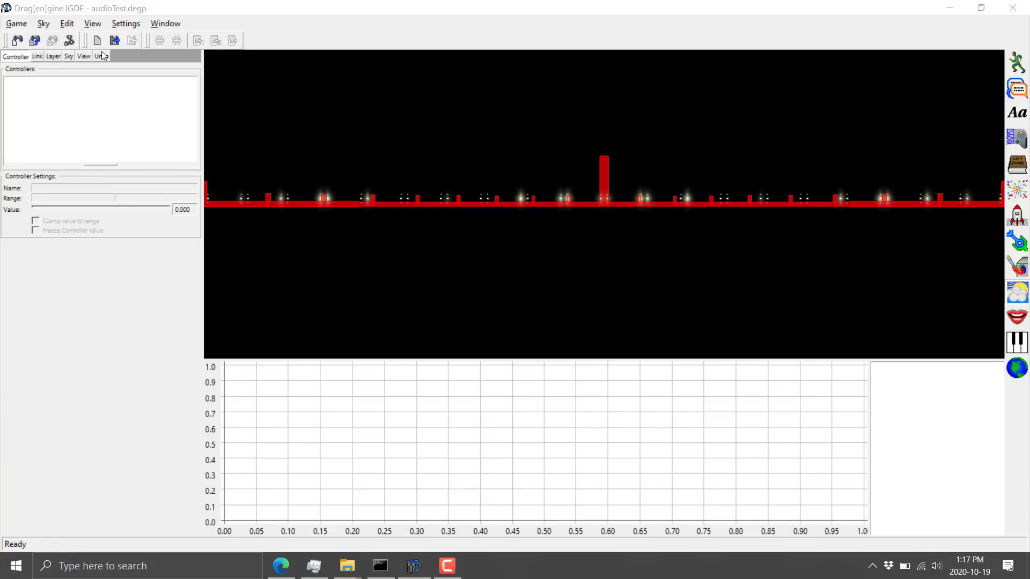
click(73, 55)
click(109, 83)
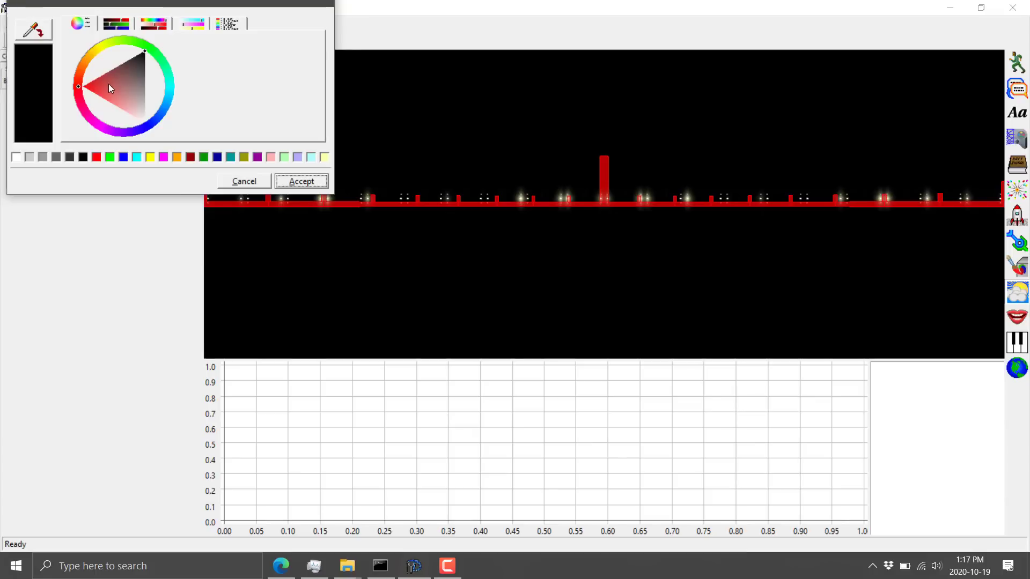
click(133, 114)
click(167, 95)
click(160, 92)
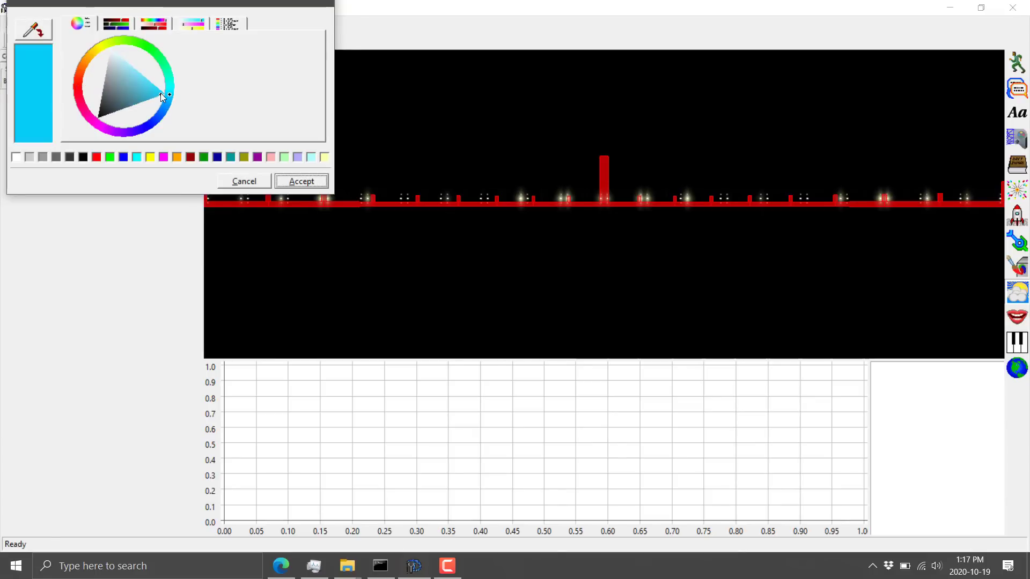
click(302, 181)
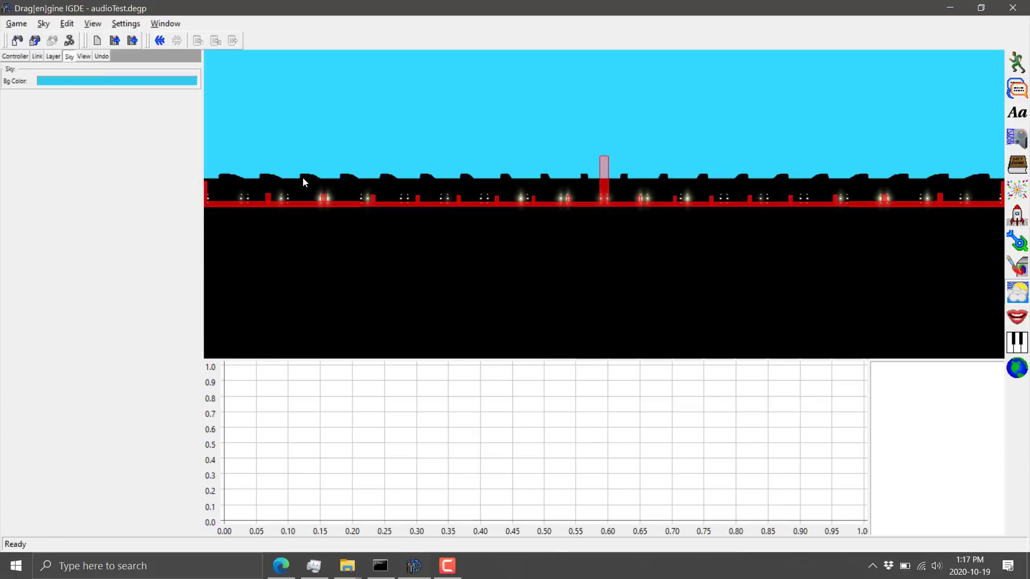
right_drag(745, 189, 713, 172)
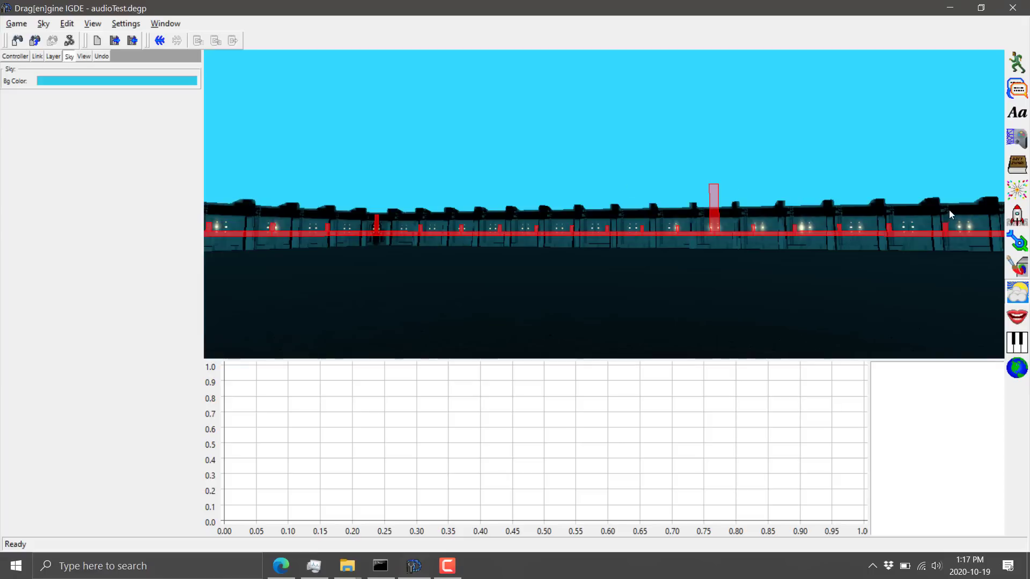
Return to Project Management and show the Test-Run panel for the Development profile.
click(1017, 216)
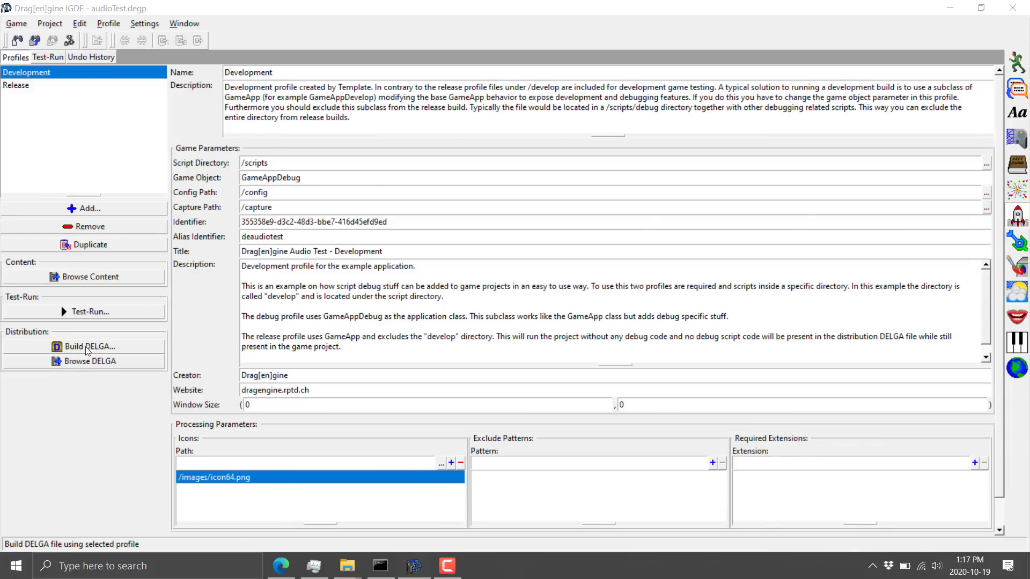
key(super)
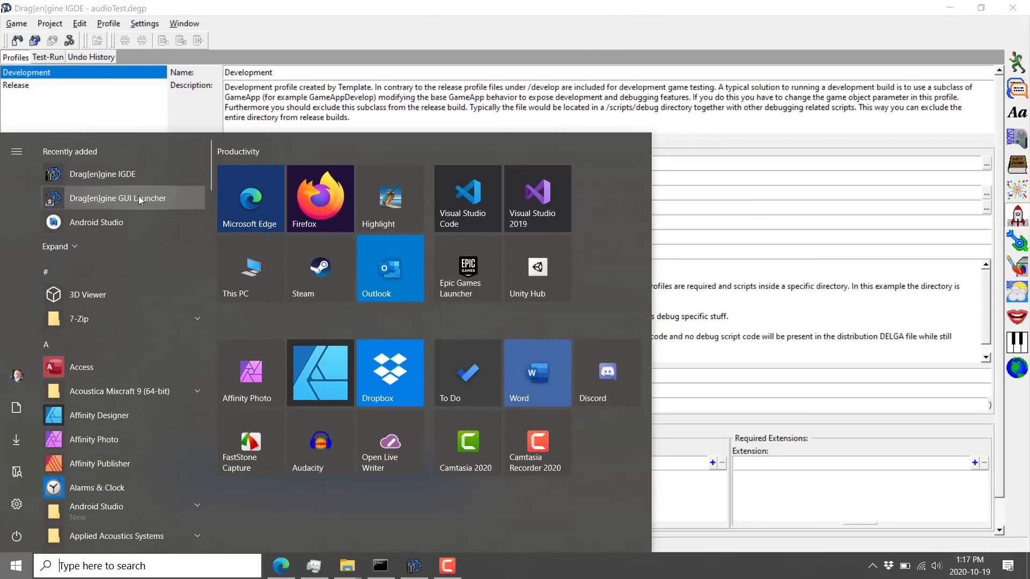
key(Escape)
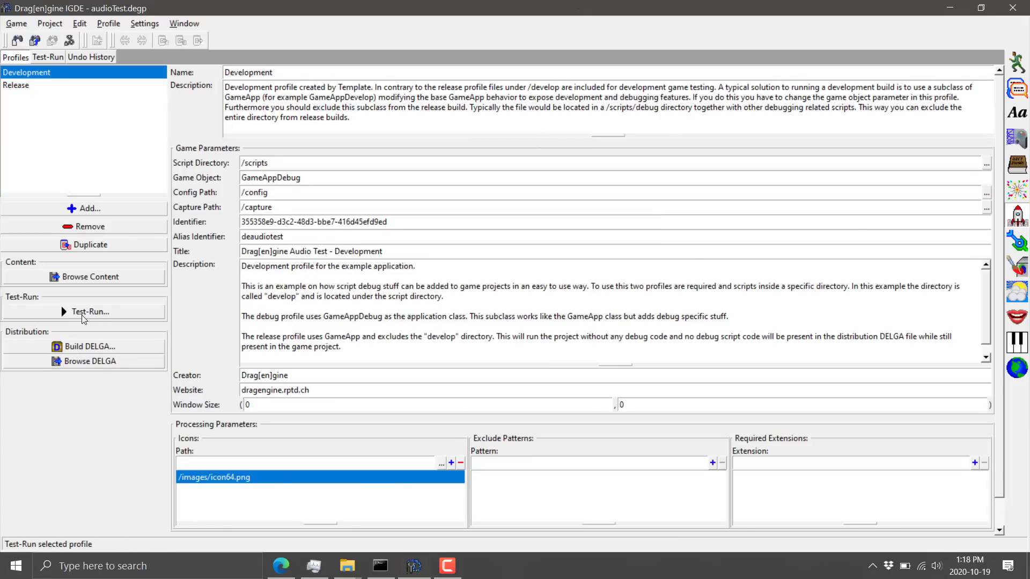
click(82, 314)
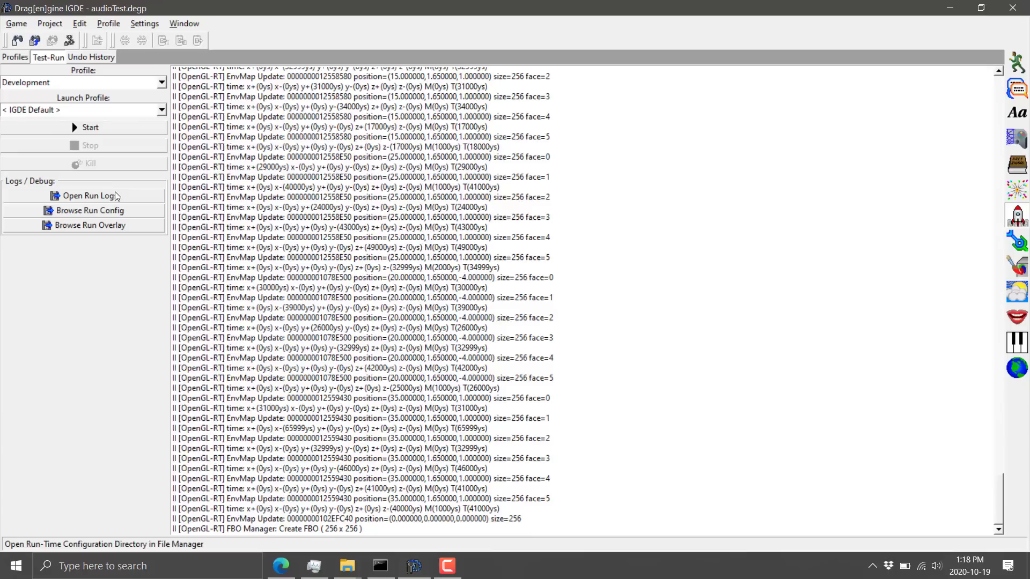
Start a test run of the game, quit it, and close the IGDE without saving.
click(94, 130)
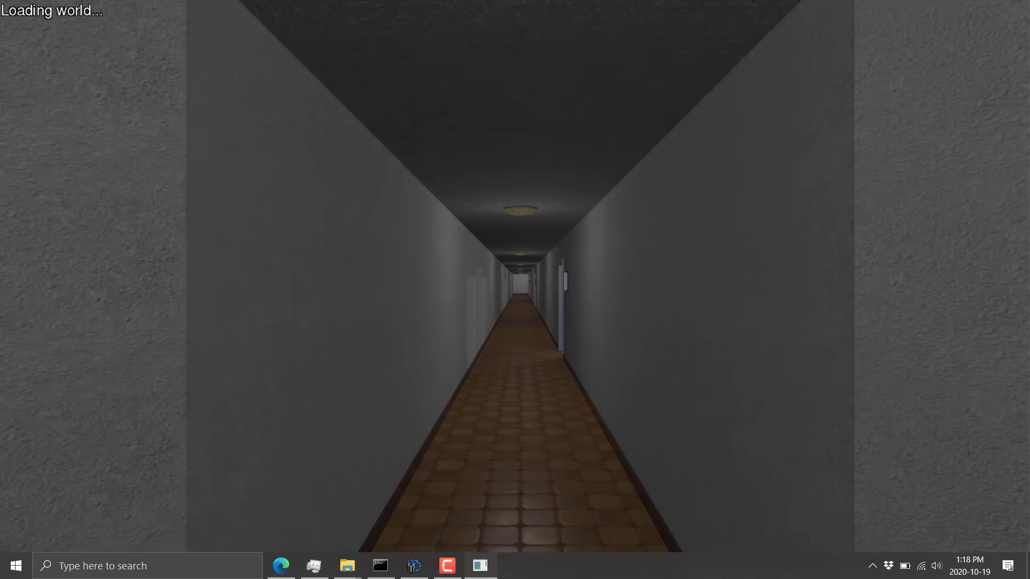
key(Escape)
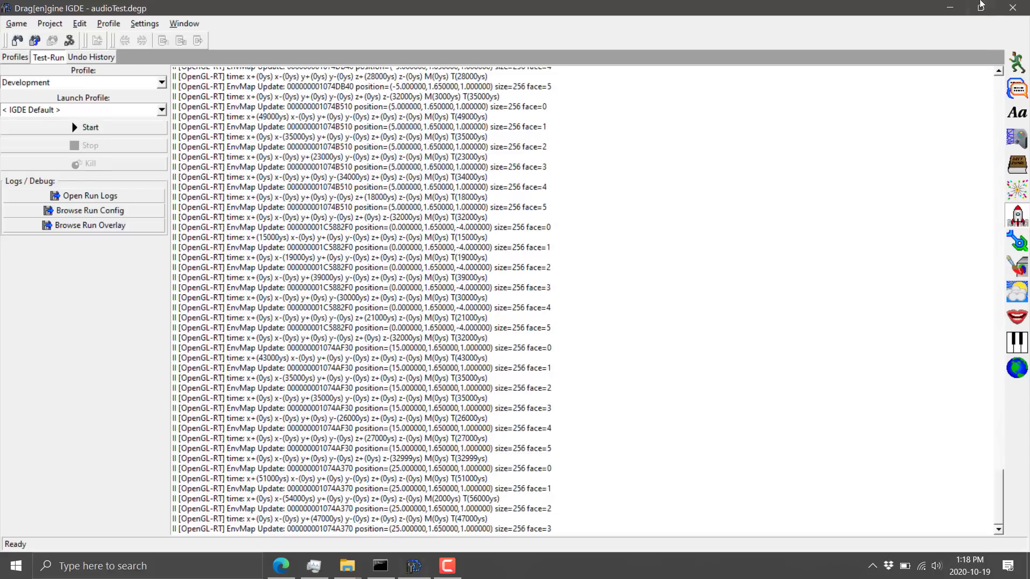
click(1012, 8)
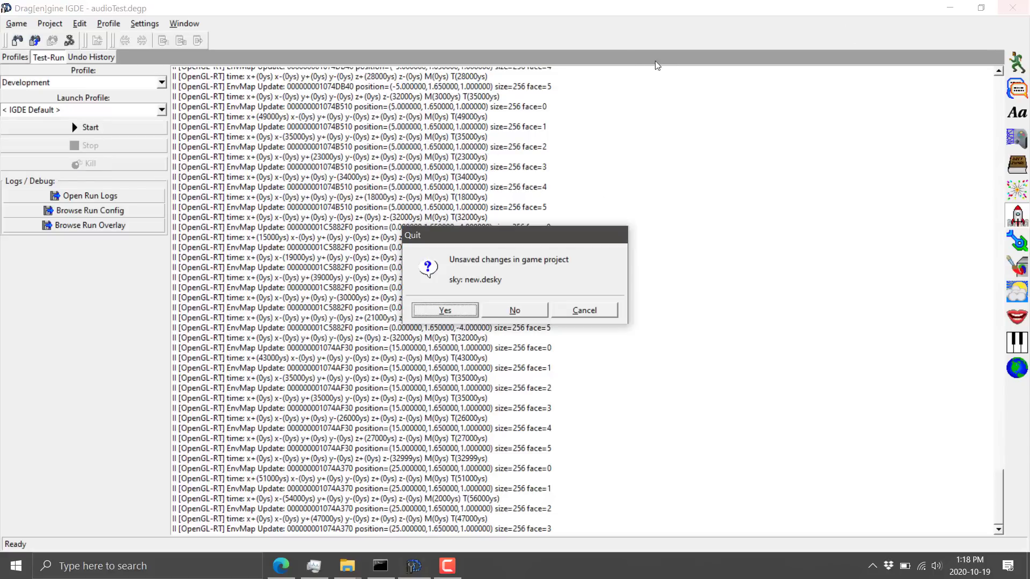
click(527, 304)
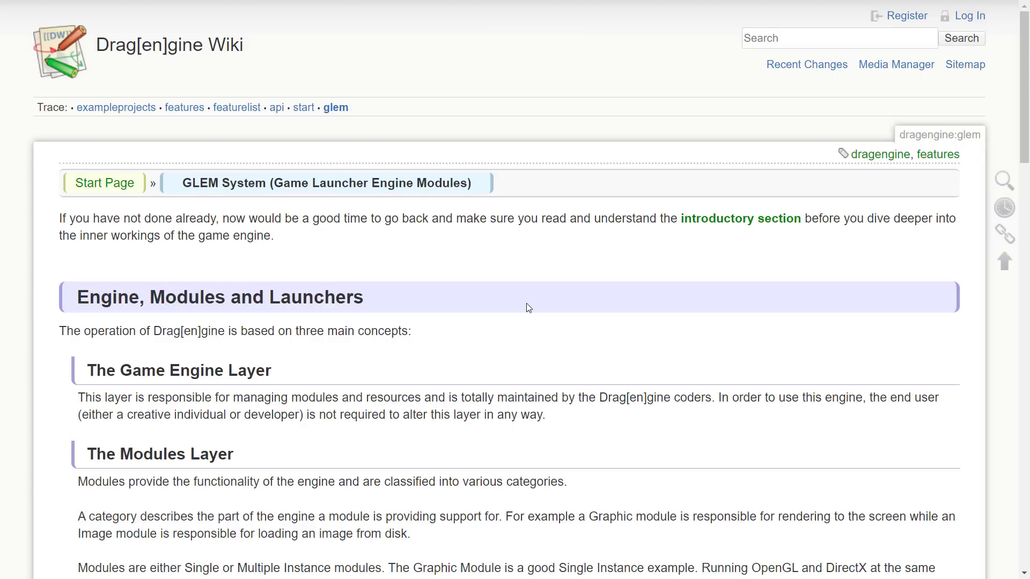
Launch Visual Studio Code by searching 'code' from the Start menu.
key(alt+Tab)
key(Tab)
key(Tab)
key(Tab)
key(Tab)
key(Tab)
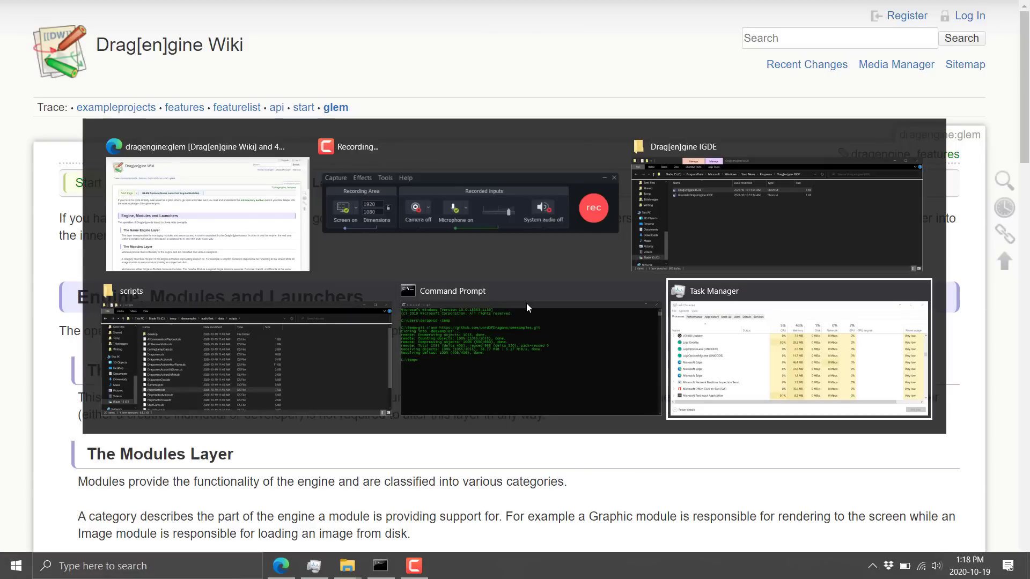
key(super)
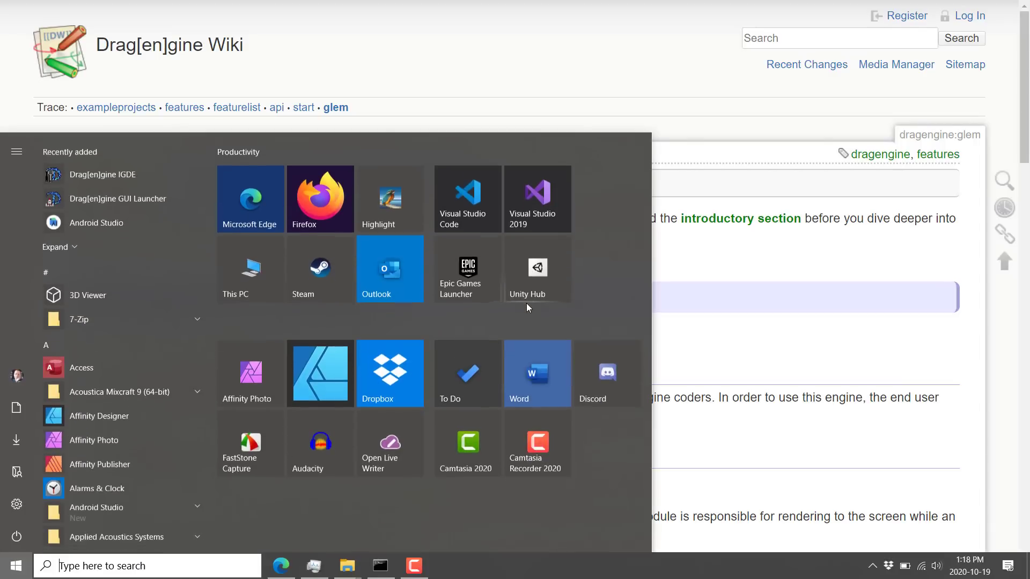
text(odj)
key(BackSpace)
key(BackSpace)
key(BackSpace)
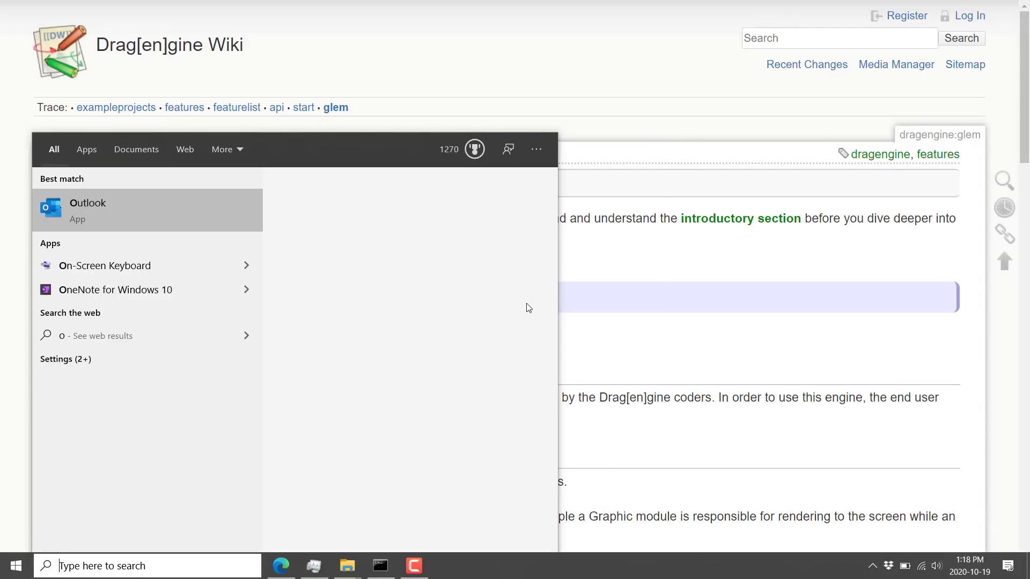
text(code)
key(Return)
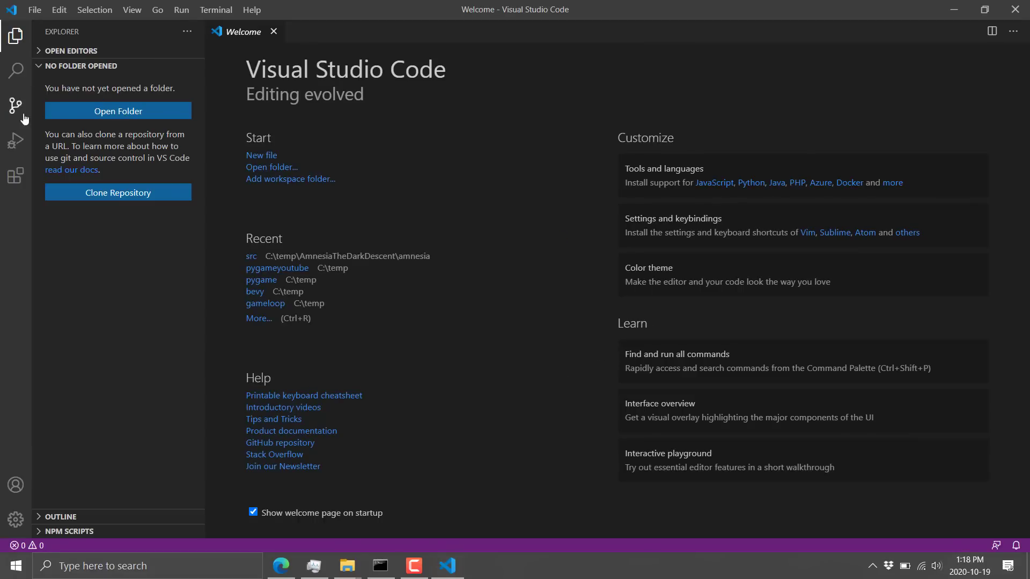
Review the installed DragonScript Language Support extension's details page.
click(15, 176)
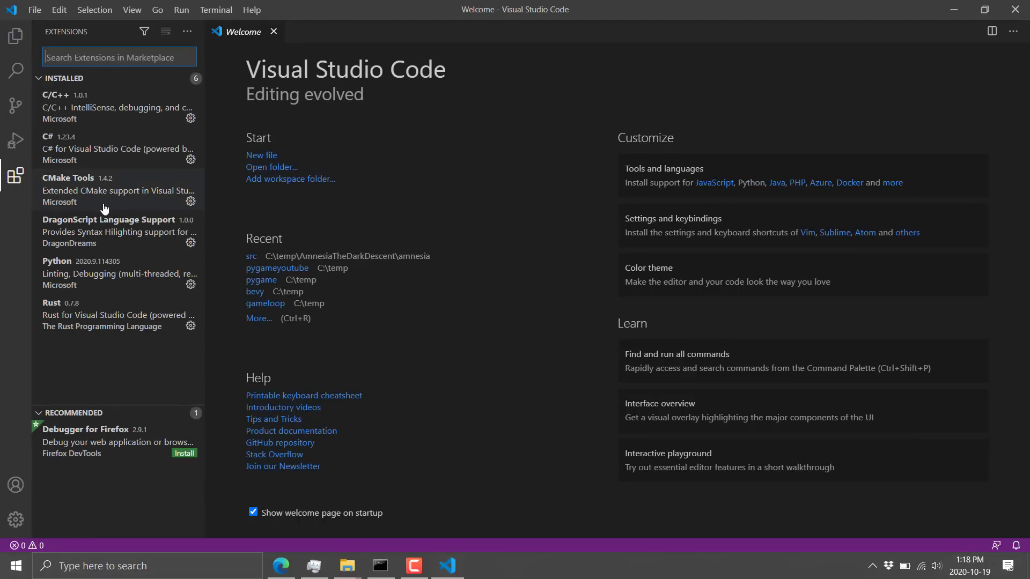
click(75, 235)
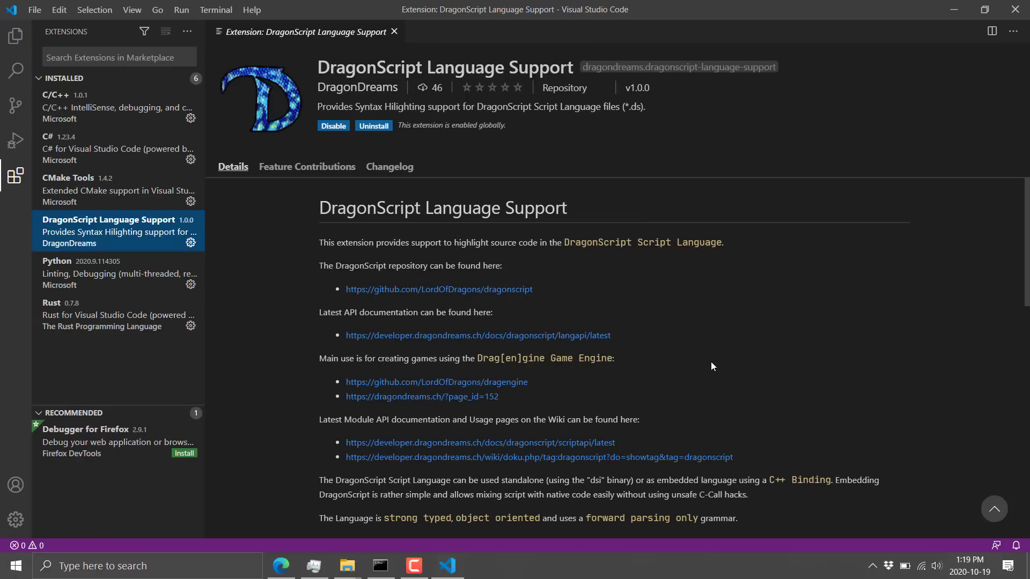
scroll(745, 360, down, 4)
scroll(745, 359, down, 1)
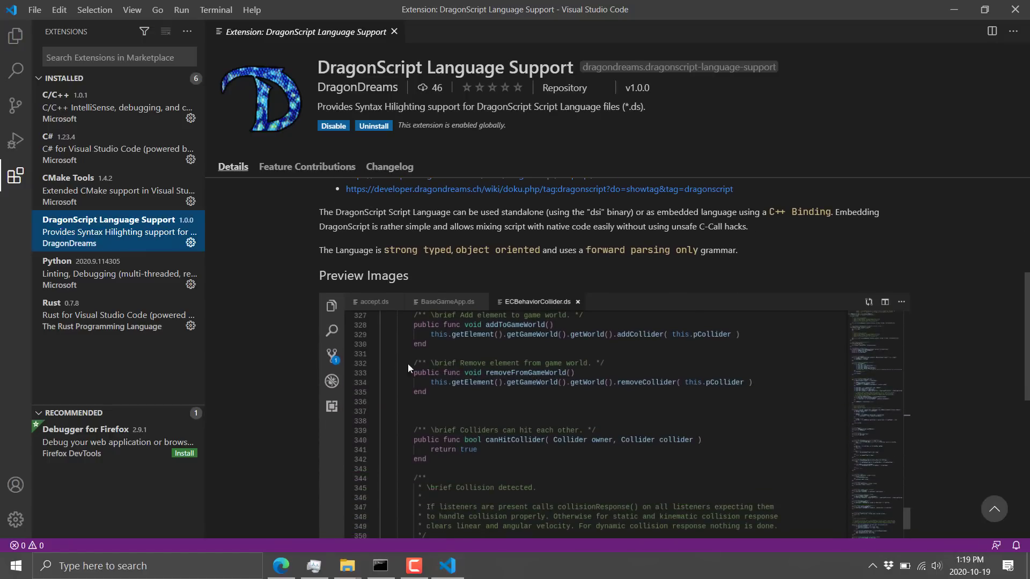
Open PlayerActor.ds from the audioTest scripts folder in Visual Studio Code.
click(351, 570)
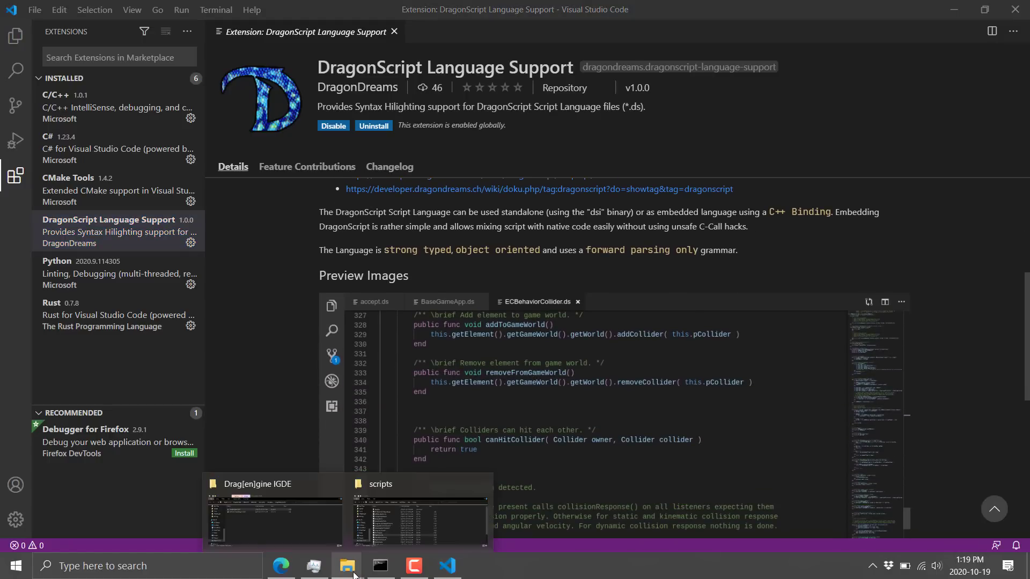
click(411, 512)
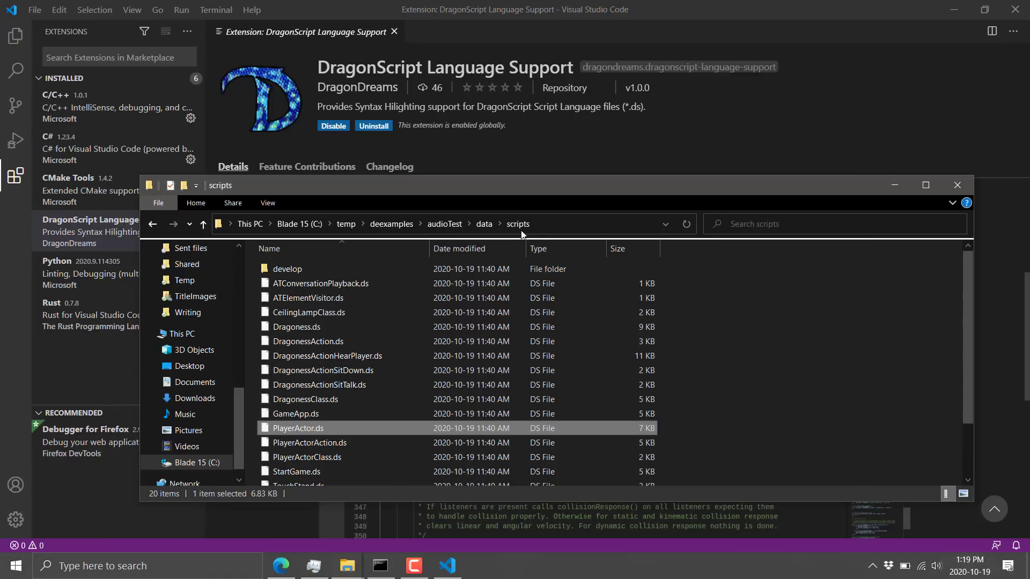
right_click(313, 429)
click(397, 210)
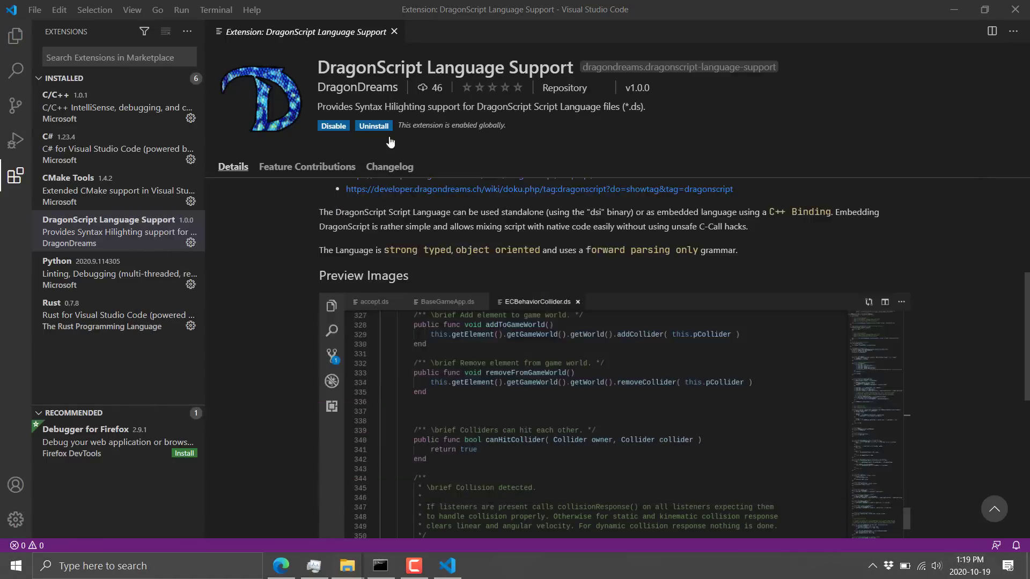
scroll(602, 328, down, 1)
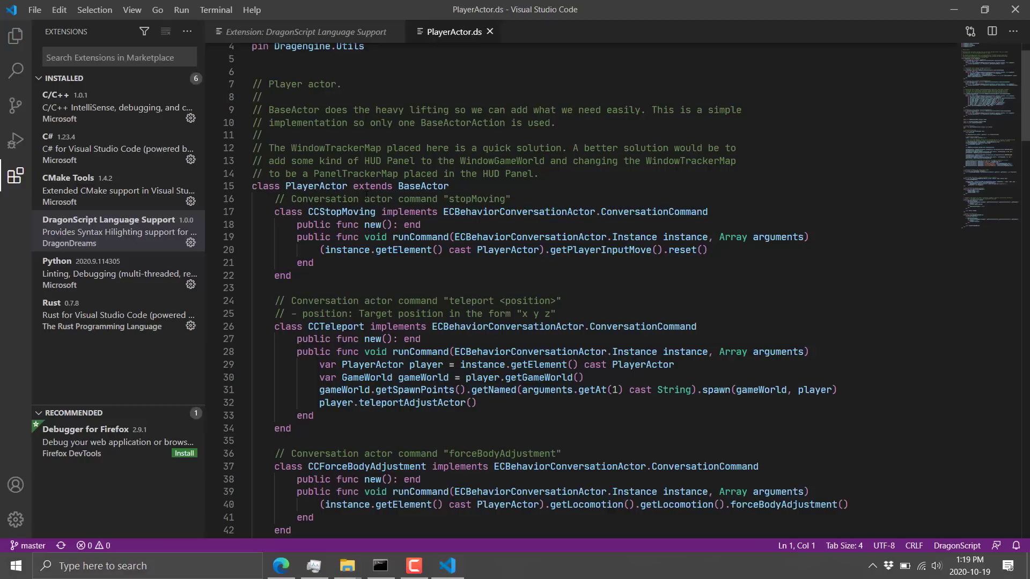
Enlarge the editor interface and hide the extensions sidebar to widen the code.
scroll(661, 345, up, 1)
scroll(661, 344, down, 1)
key(ctrl+equal)
key(ctrl+equal)
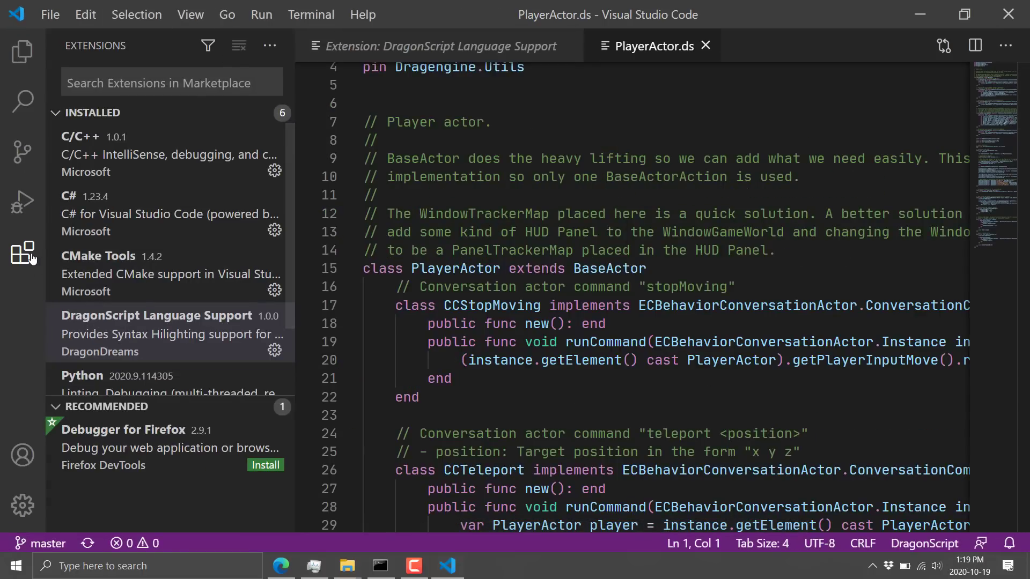
key(ctrl+b)
Scroll through PlayerActor.ds to the end, then switch to the wiki in the browser.
scroll(518, 328, down, 2)
scroll(518, 328, down, 7)
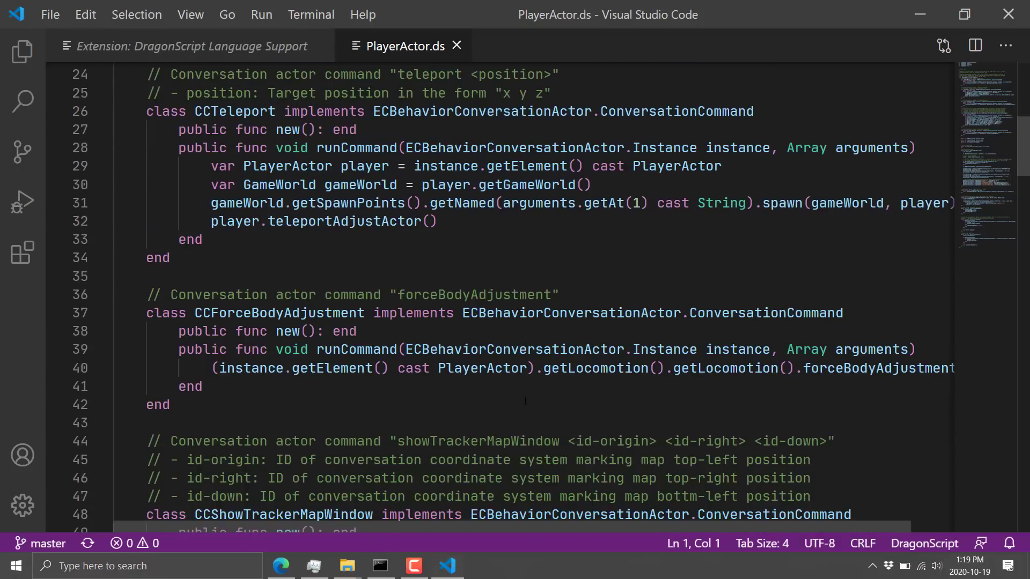
scroll(546, 408, down, 9)
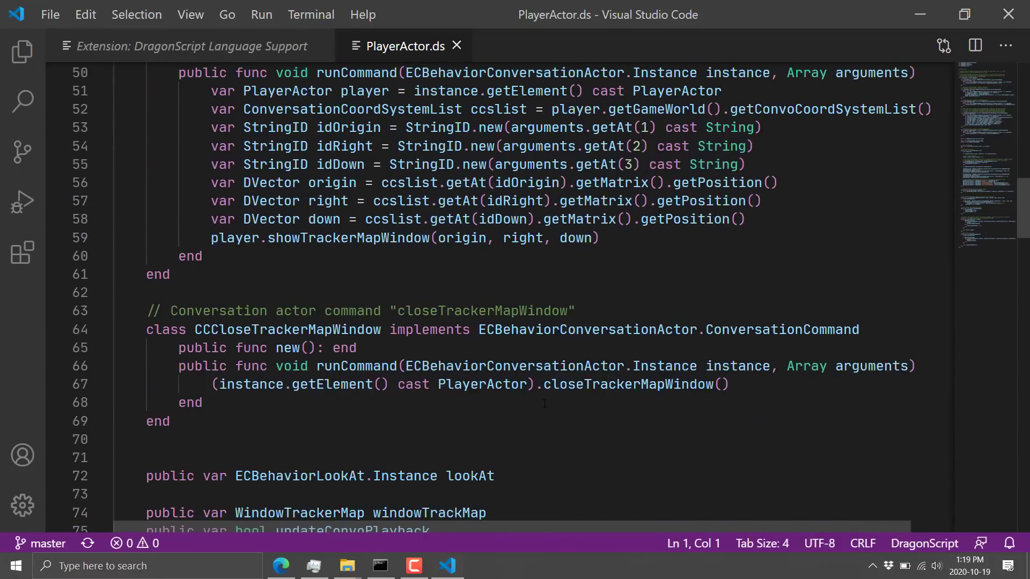
scroll(545, 405, down, 8)
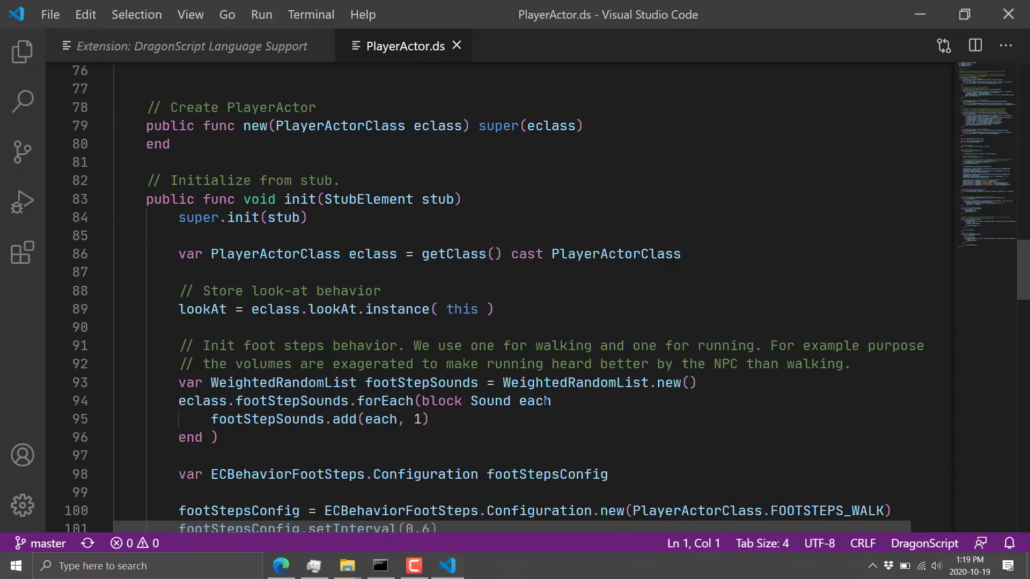
scroll(560, 377, down, 1)
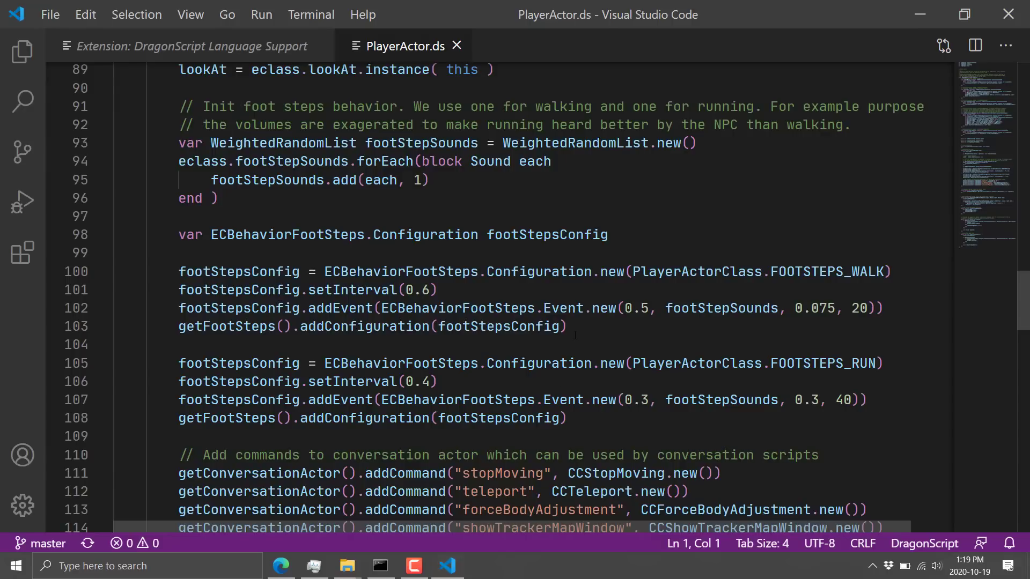
scroll(587, 380, down, 10)
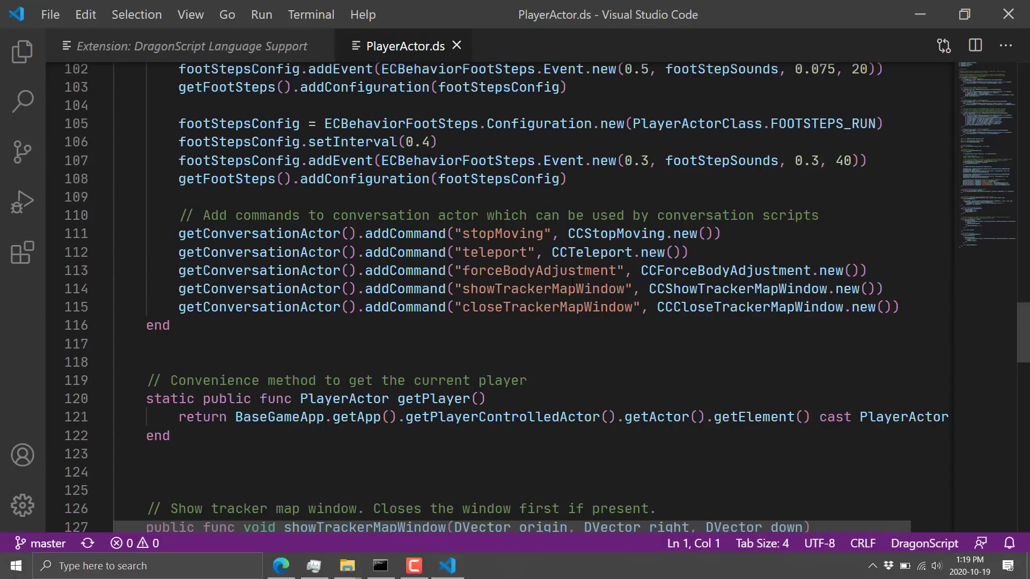
scroll(574, 276, down, 11)
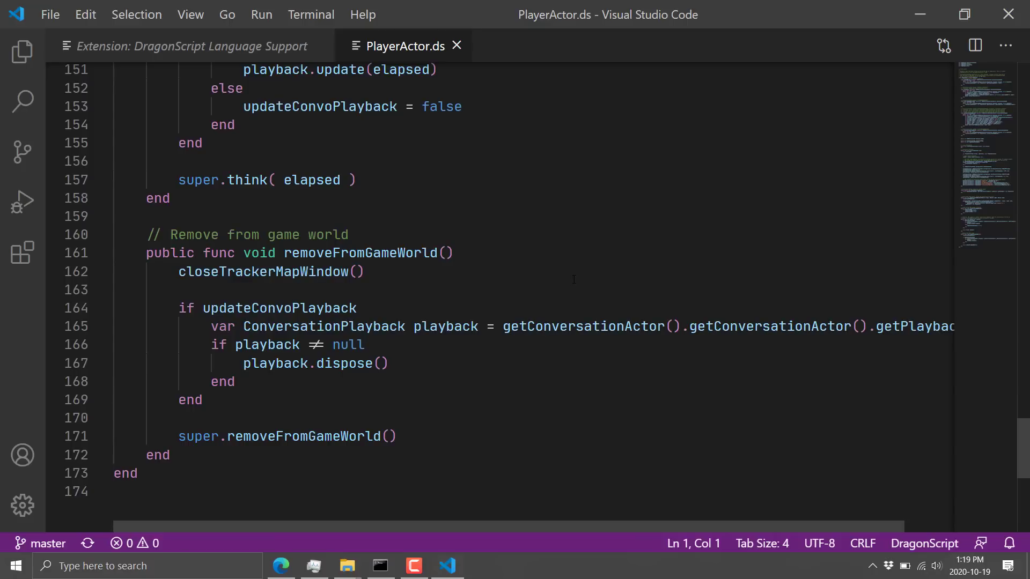
key(alt+Tab)
key(Tab)
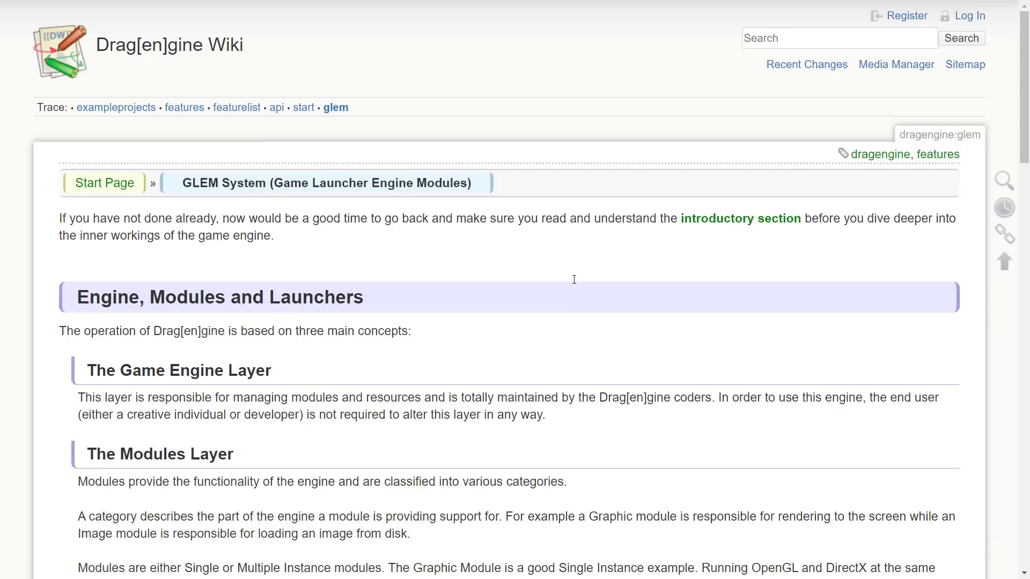
Skim the wiki page, then go back to the Drag[en]gine homepage.
scroll(595, 290, down, 2)
scroll(601, 288, up, 2)
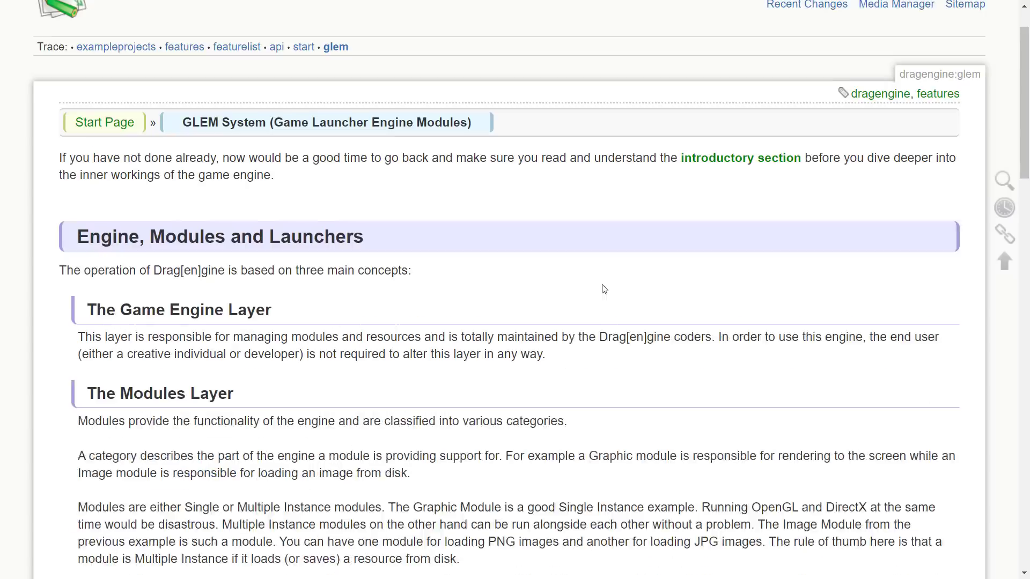
scroll(603, 288, down, 15)
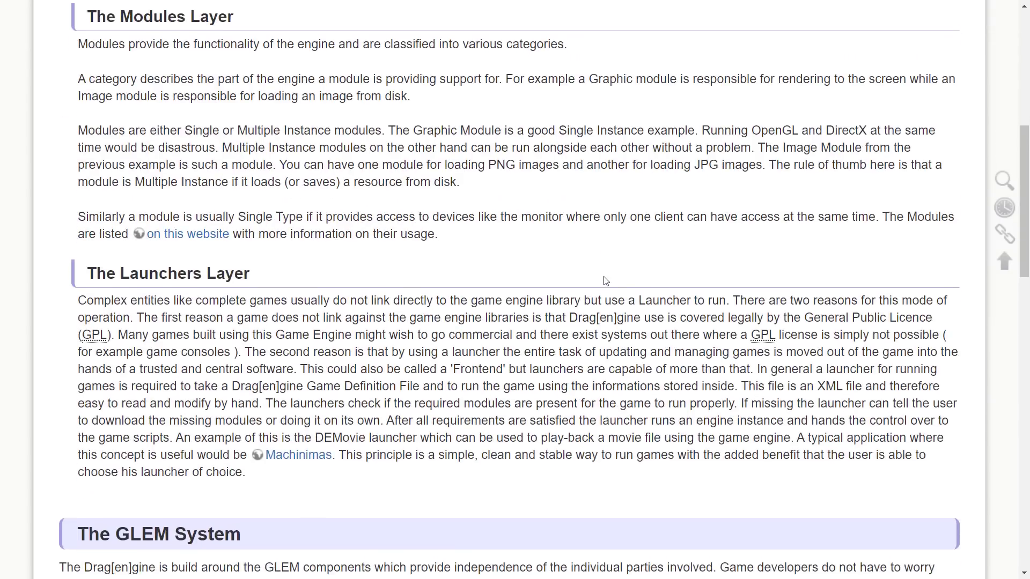
scroll(605, 276, down, 11)
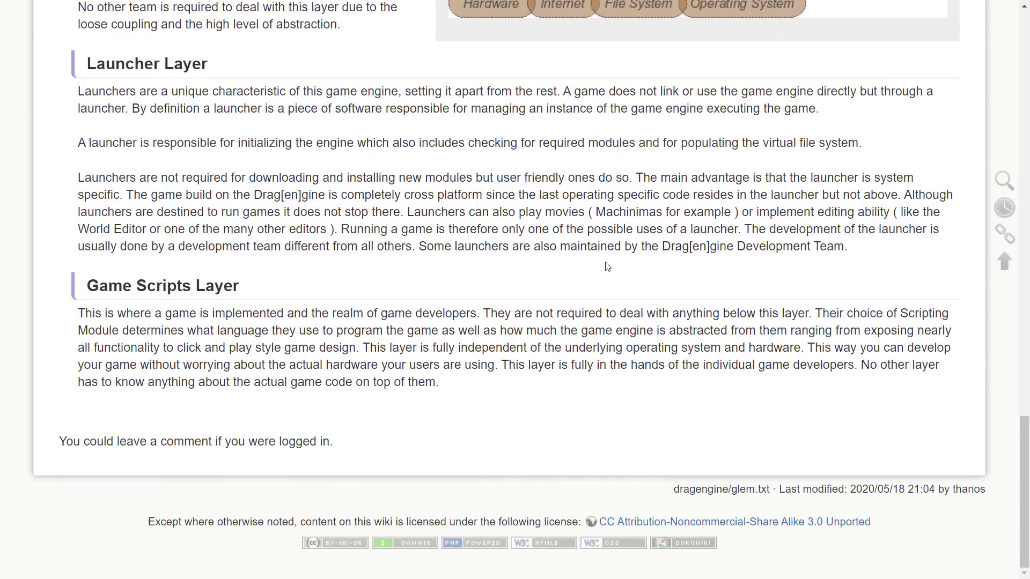
key(alt+Left)
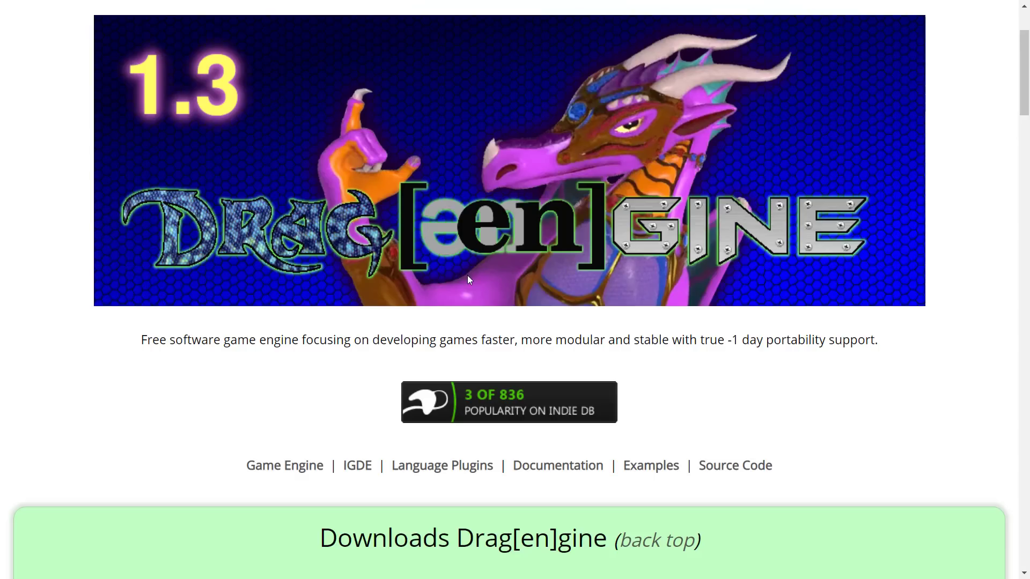
Scroll the homepage and jump to the Game Engine downloads section.
scroll(627, 263, down, 5)
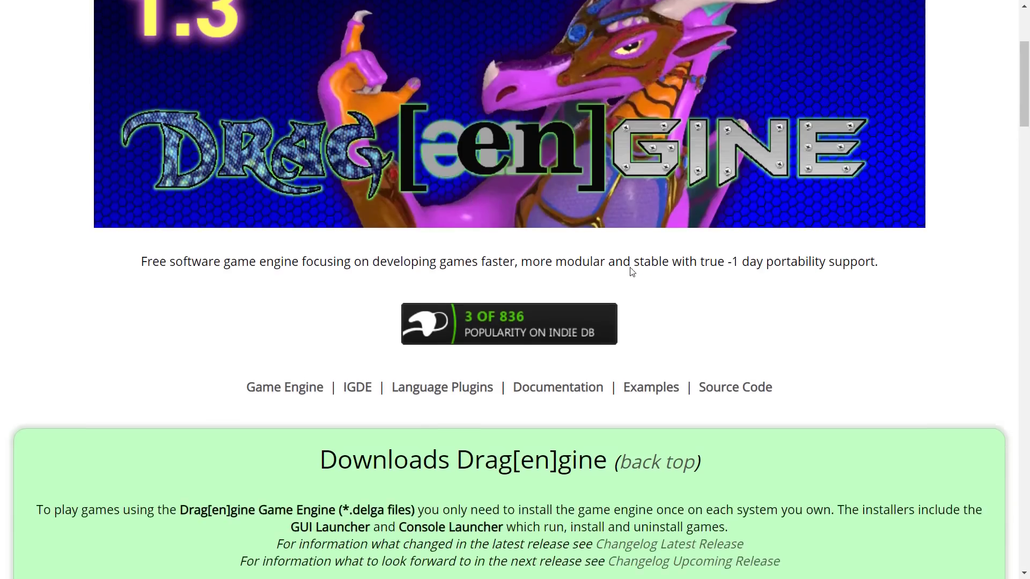
scroll(540, 303, down, 1)
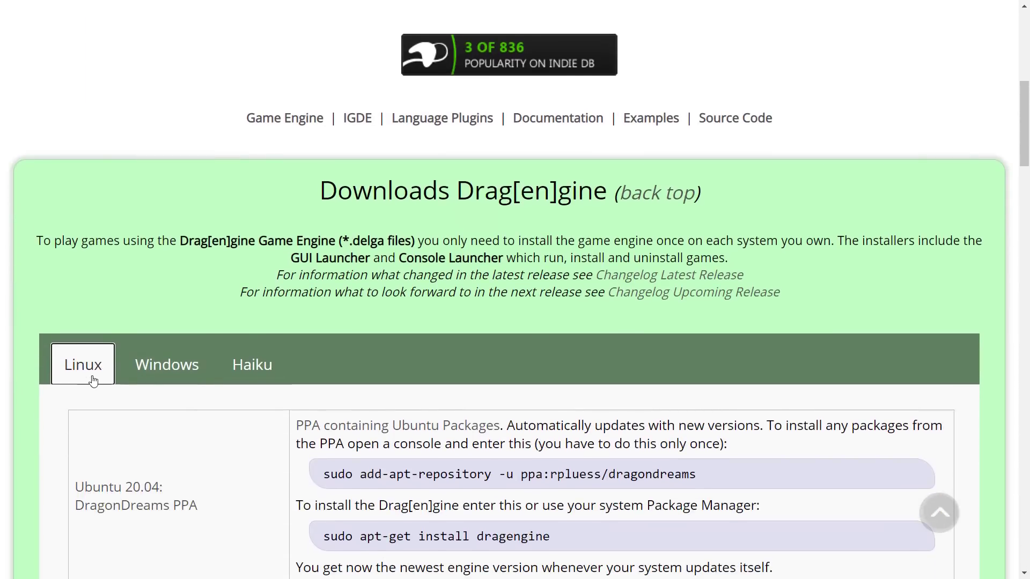
scroll(290, 356, down, 3)
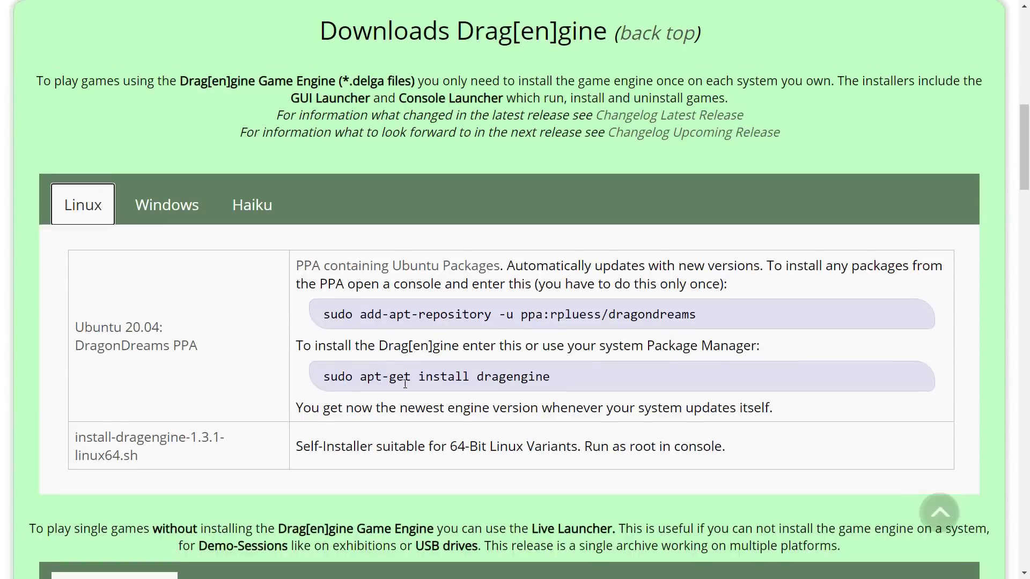
scroll(302, 338, up, 6)
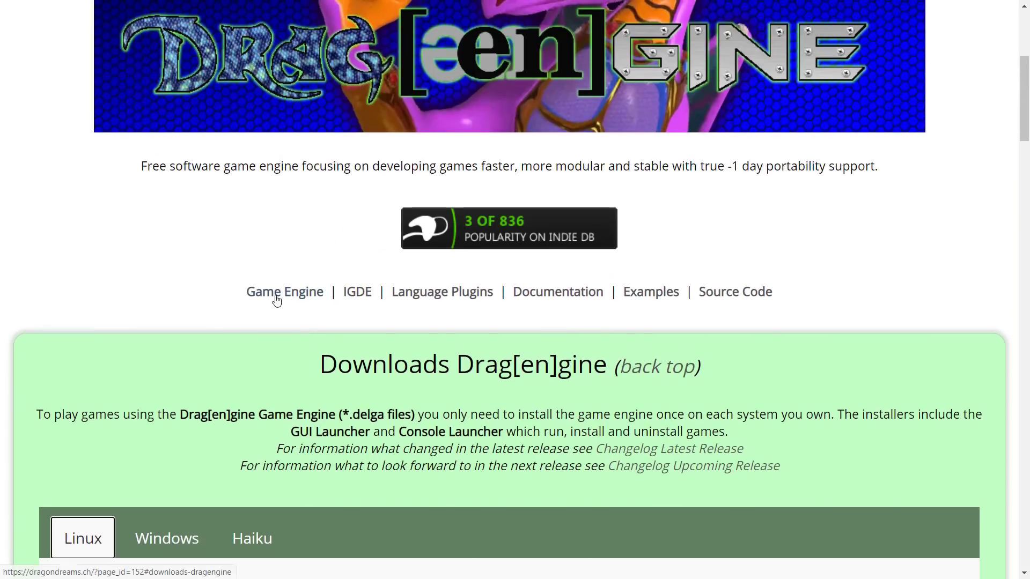
click(275, 292)
scroll(125, 369, down, 2)
scroll(125, 369, down, 7)
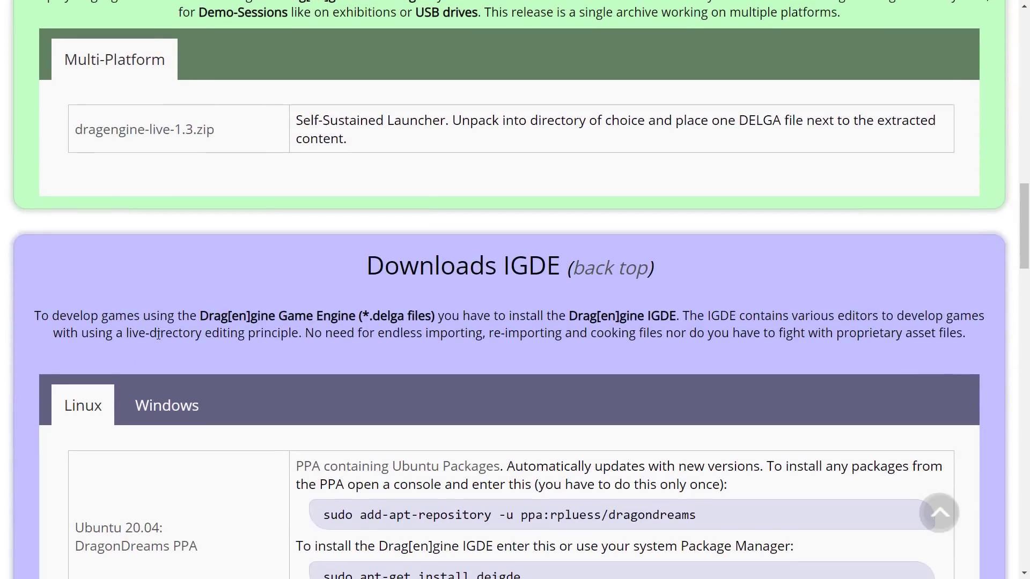
scroll(273, 280, down, 2)
scroll(271, 268, up, 13)
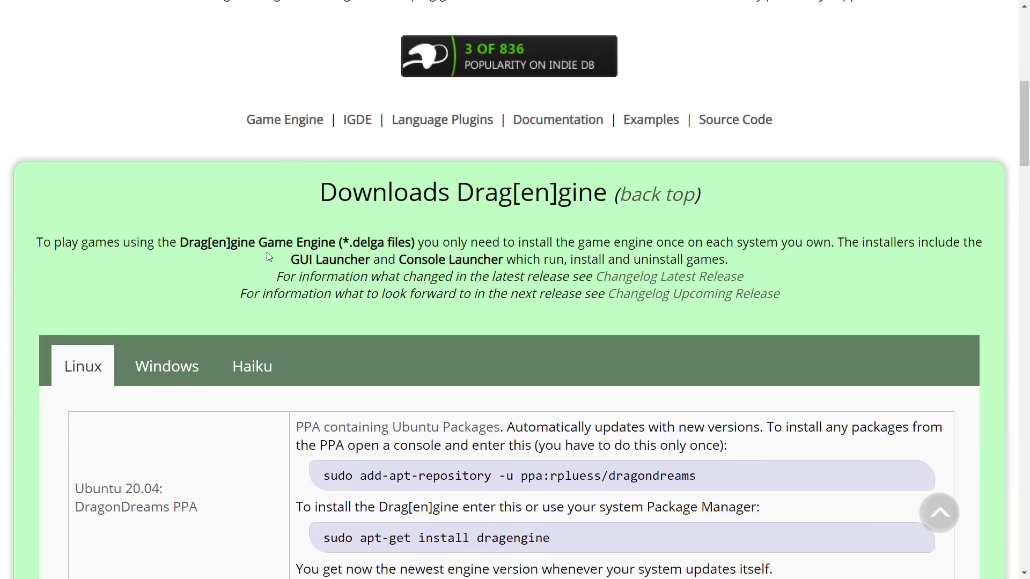
scroll(269, 257, up, 3)
Show the IGDE's Windows installer download and scroll through the tools and documentation sections.
click(373, 293)
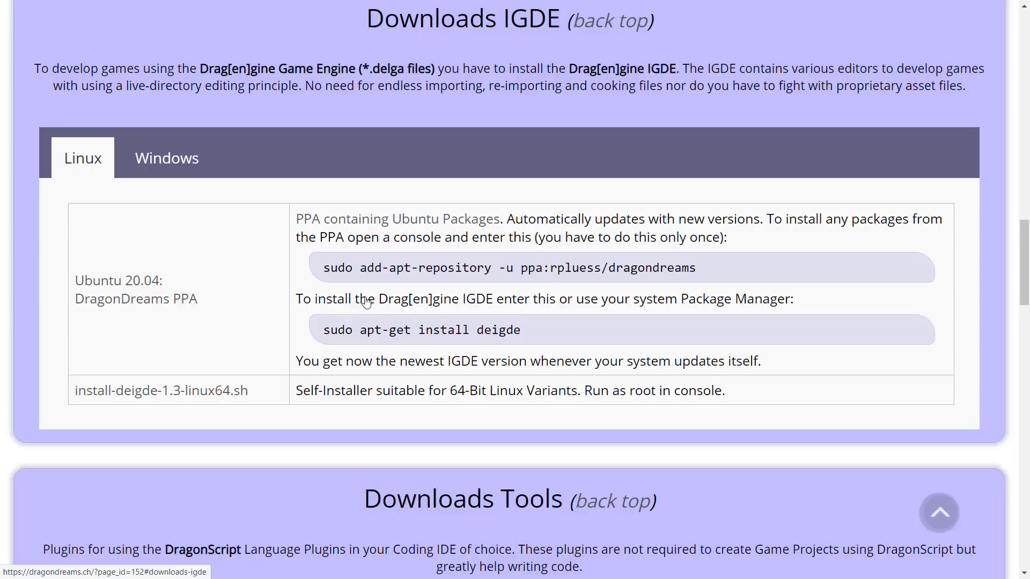
click(161, 158)
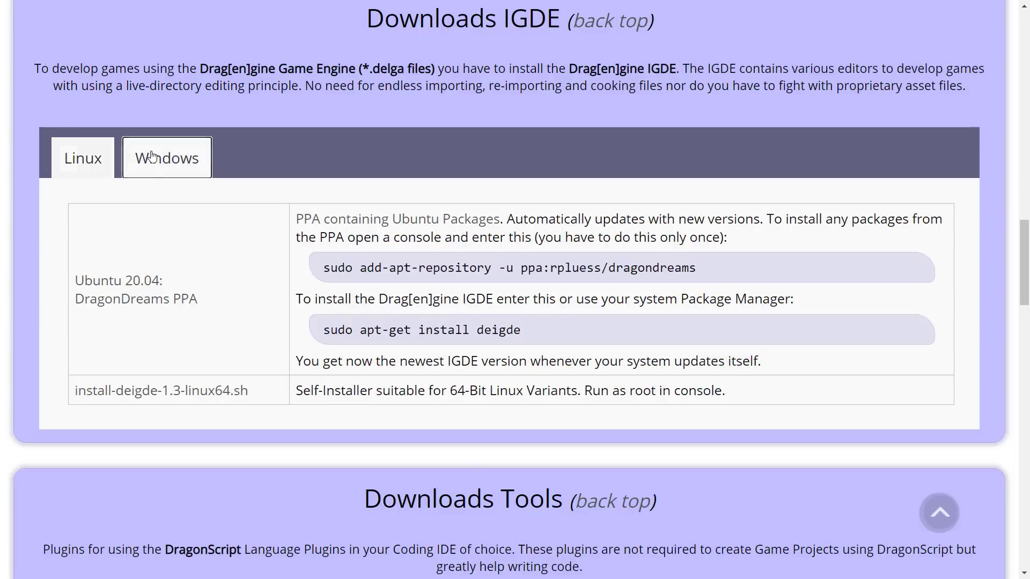
scroll(219, 34, down, 1)
scroll(172, 59, down, 2)
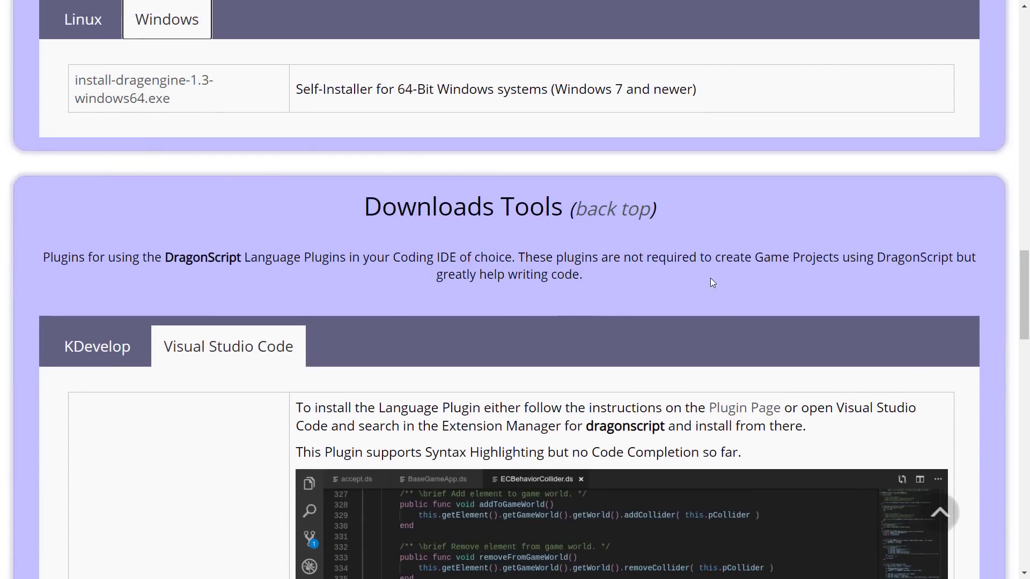
scroll(710, 279, down, 2)
scroll(710, 277, down, 3)
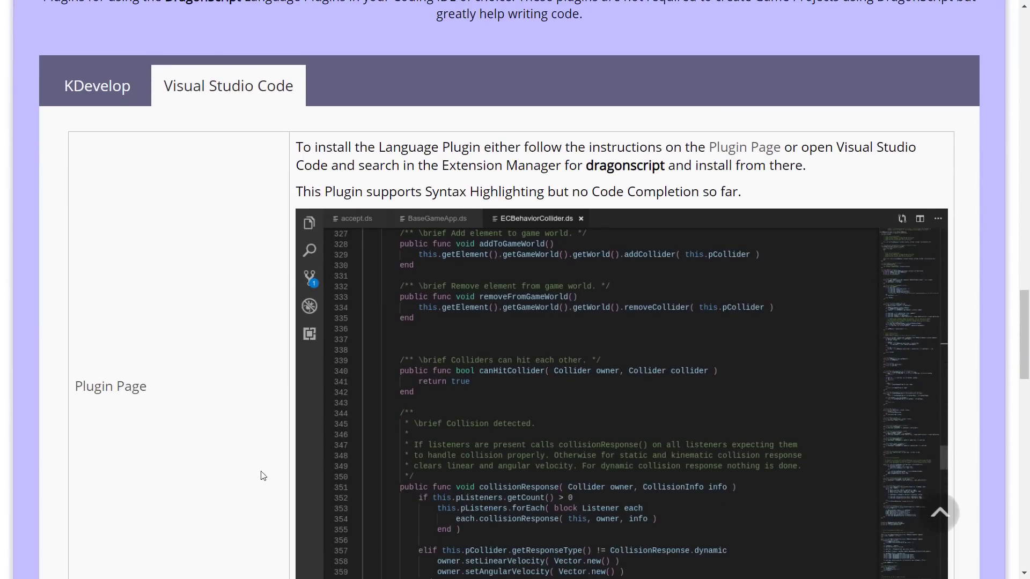
scroll(523, 401, down, 1)
scroll(525, 405, down, 4)
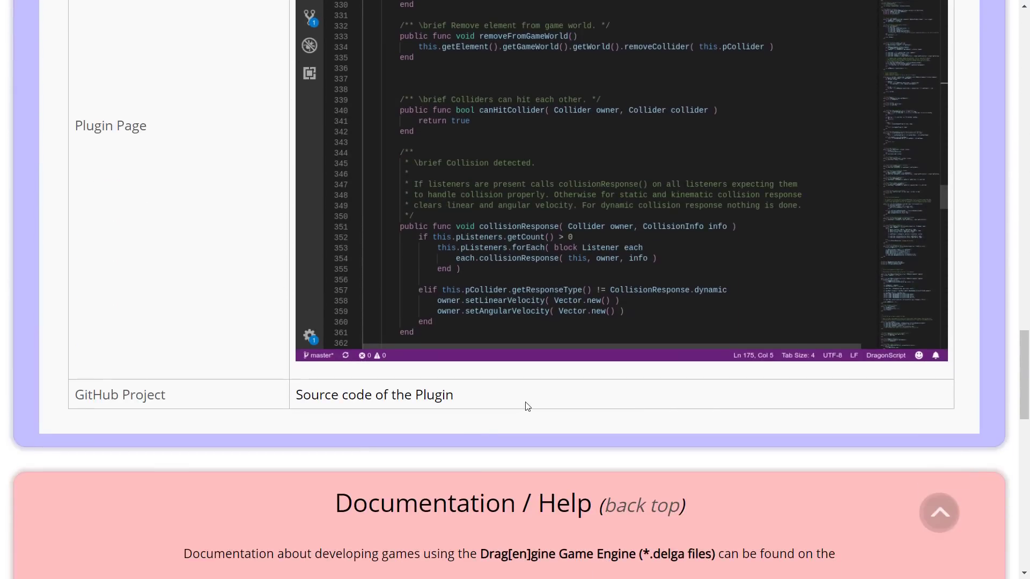
scroll(388, 398, down, 6)
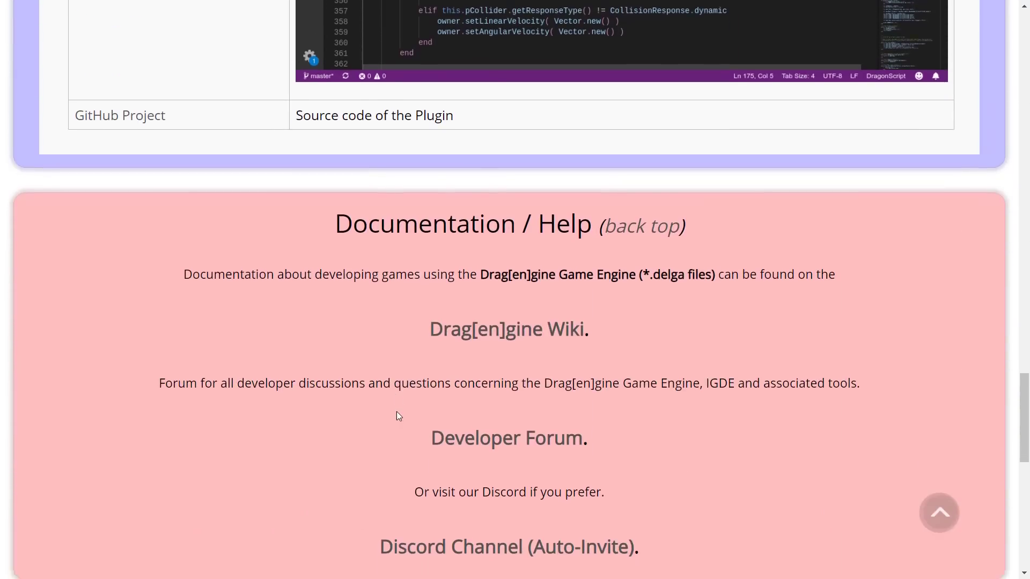
scroll(406, 424, down, 1)
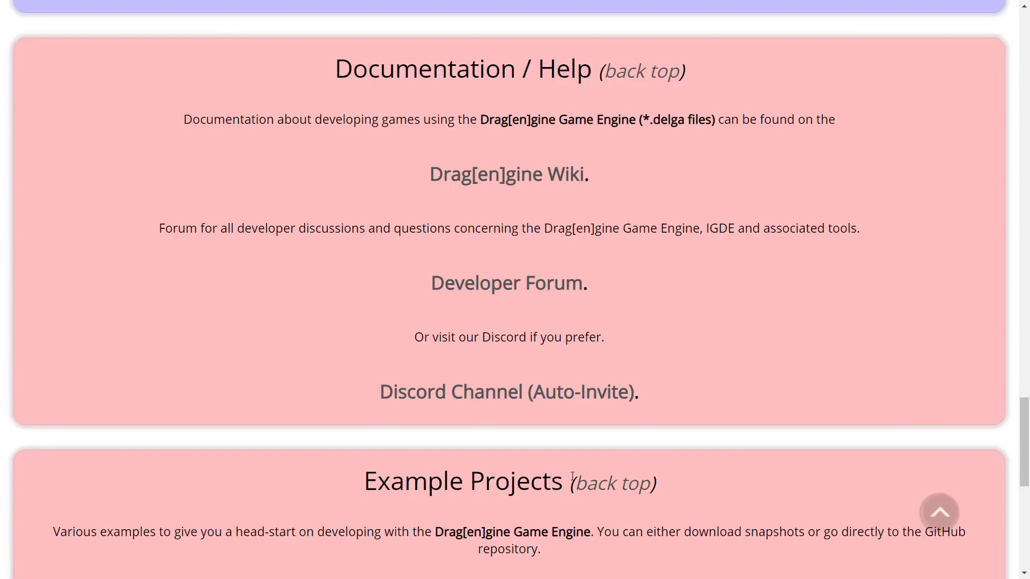
key(ctrl+Tab)
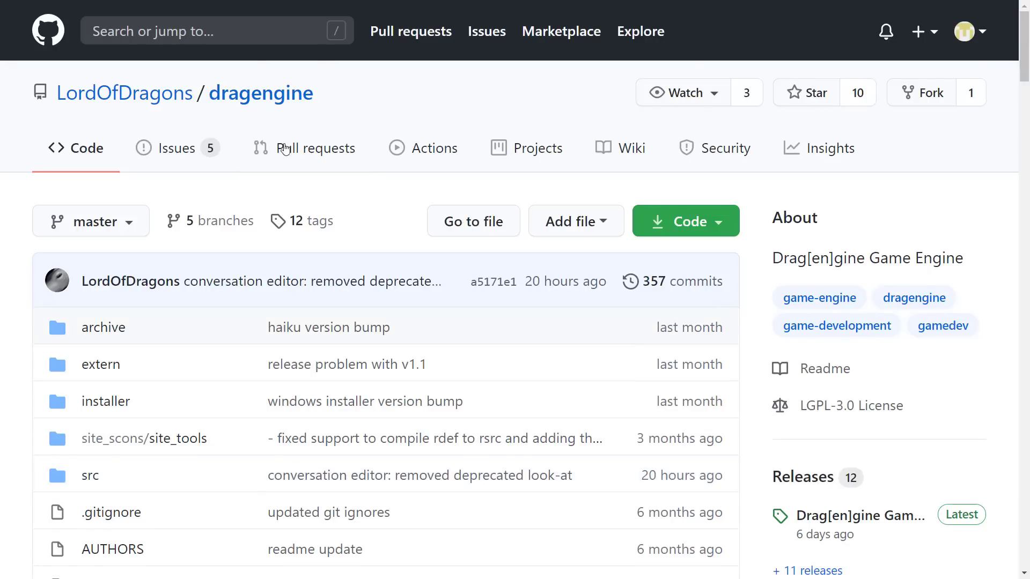
Scroll through the engine's Windows build instructions, then bring up the deexamples repository page.
scroll(285, 149, down, 2)
drag(904, 319, 800, 328)
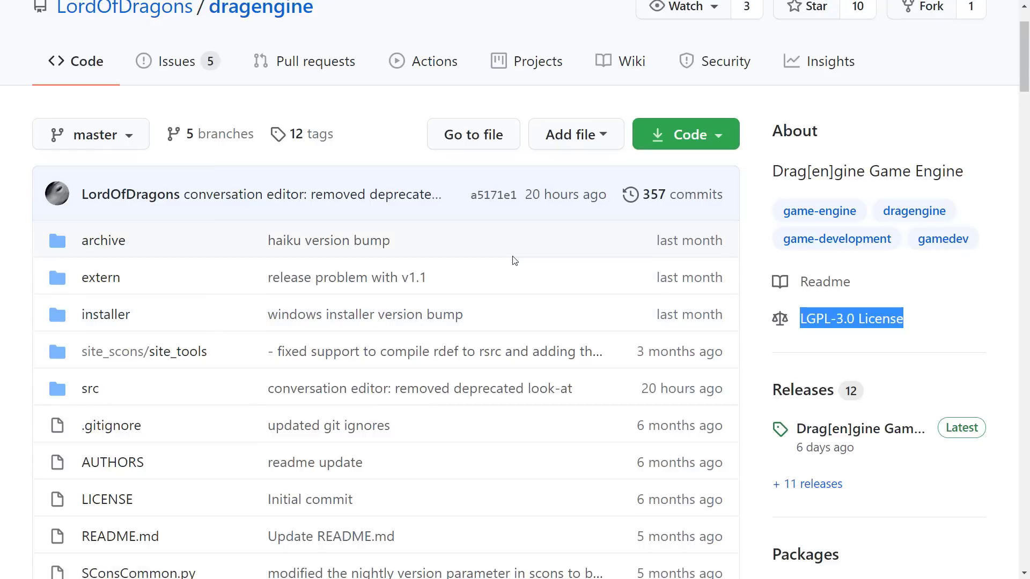
scroll(506, 214, down, 8)
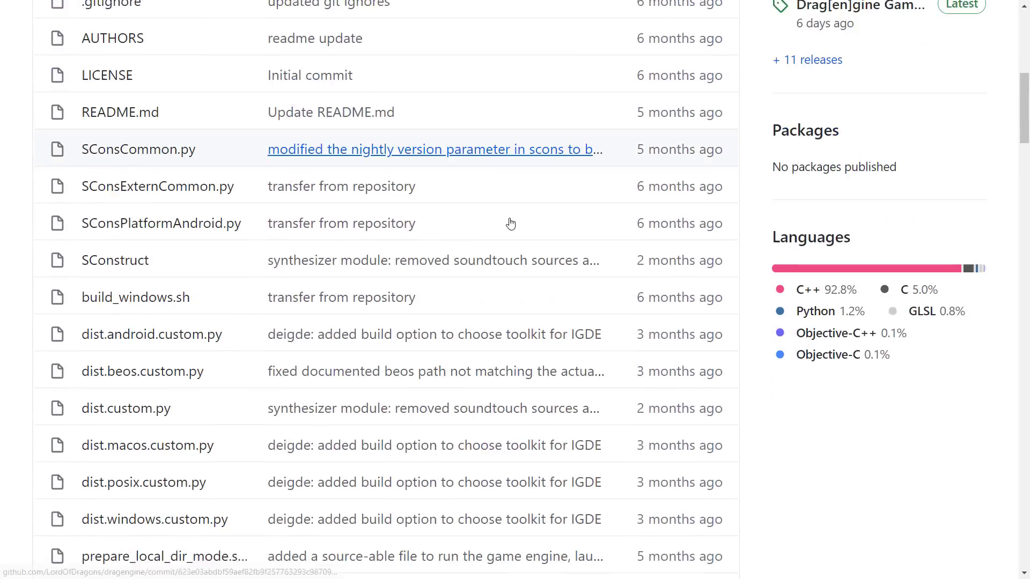
scroll(511, 224, down, 2)
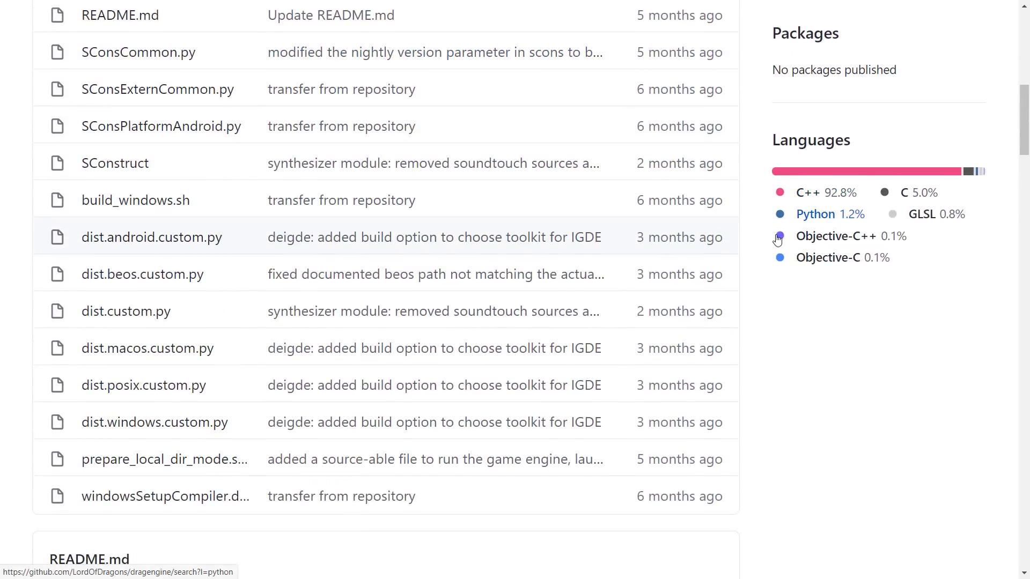
scroll(529, 398, down, 1)
scroll(526, 397, up, 3)
scroll(528, 391, down, 4)
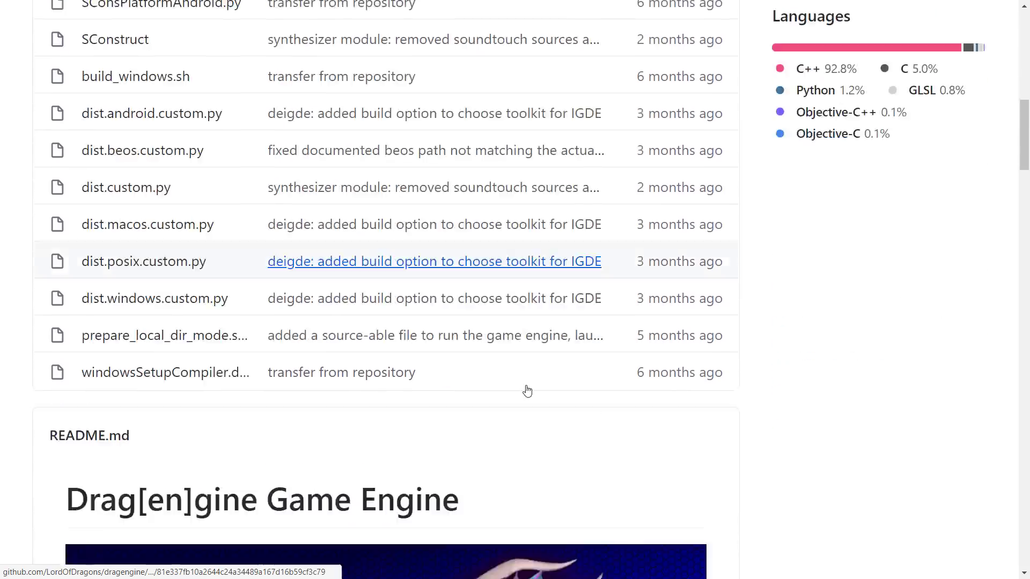
scroll(527, 391, down, 15)
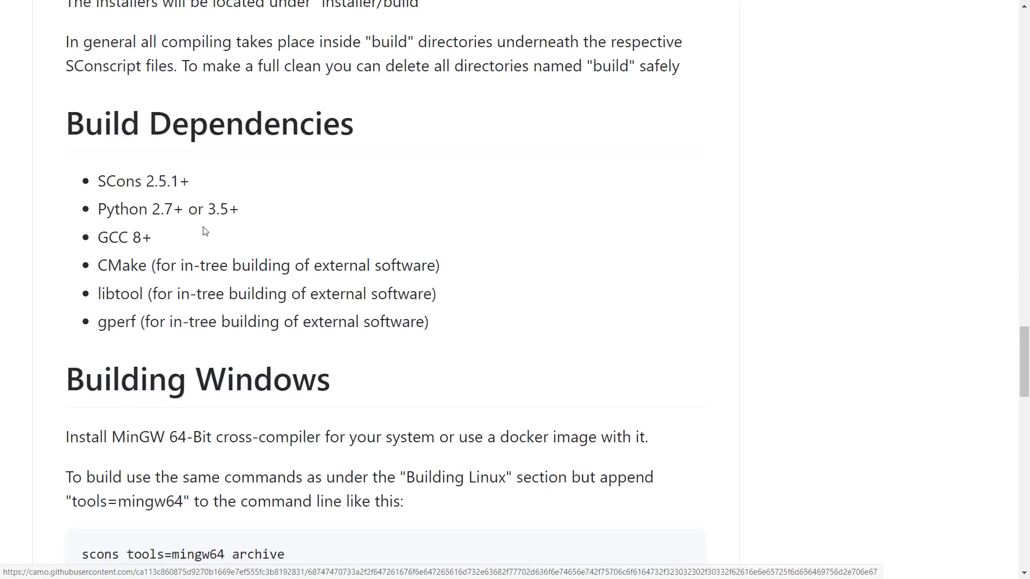
scroll(410, 261, down, 4)
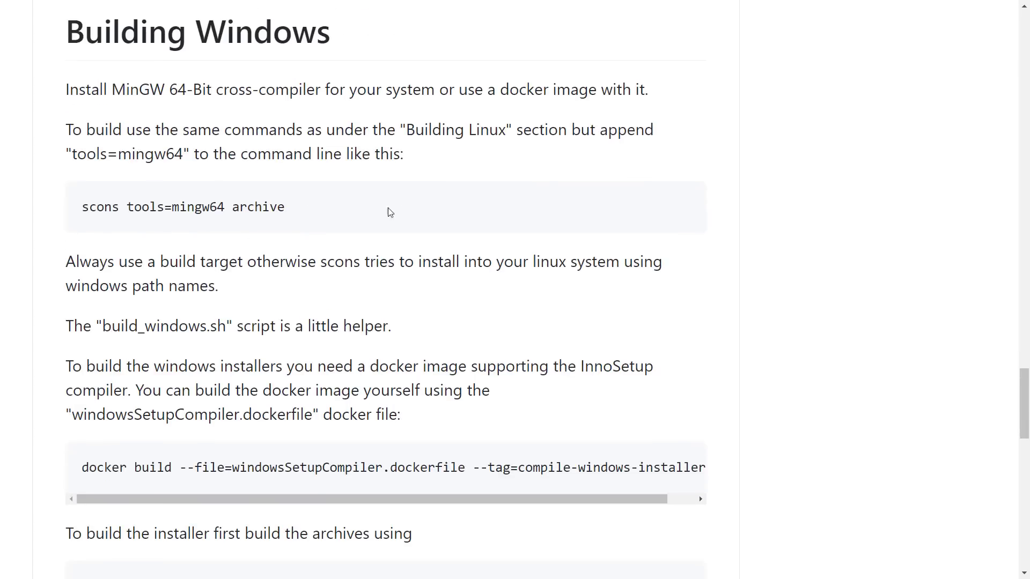
drag(390, 213, 81, 207)
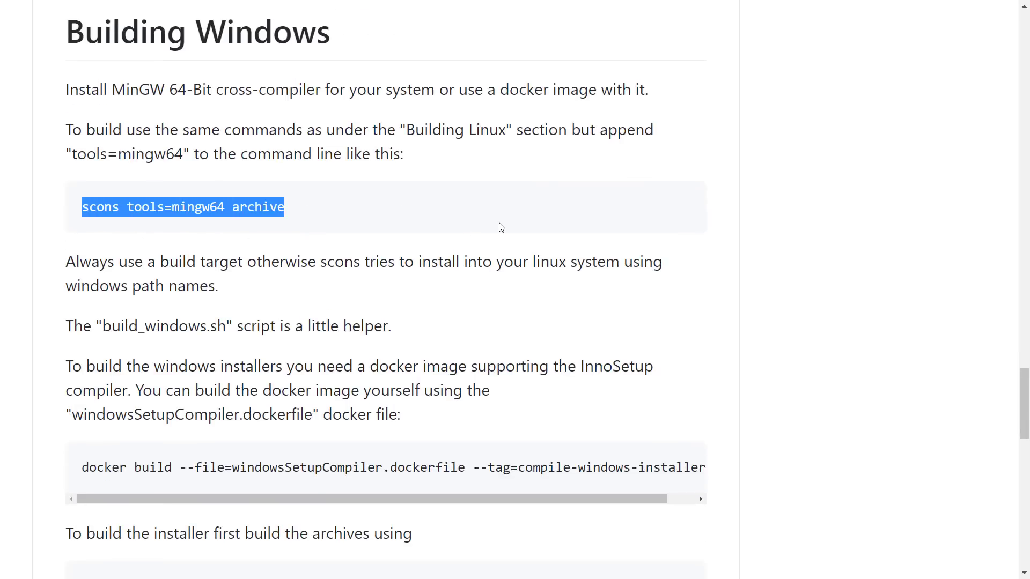
key(Home)
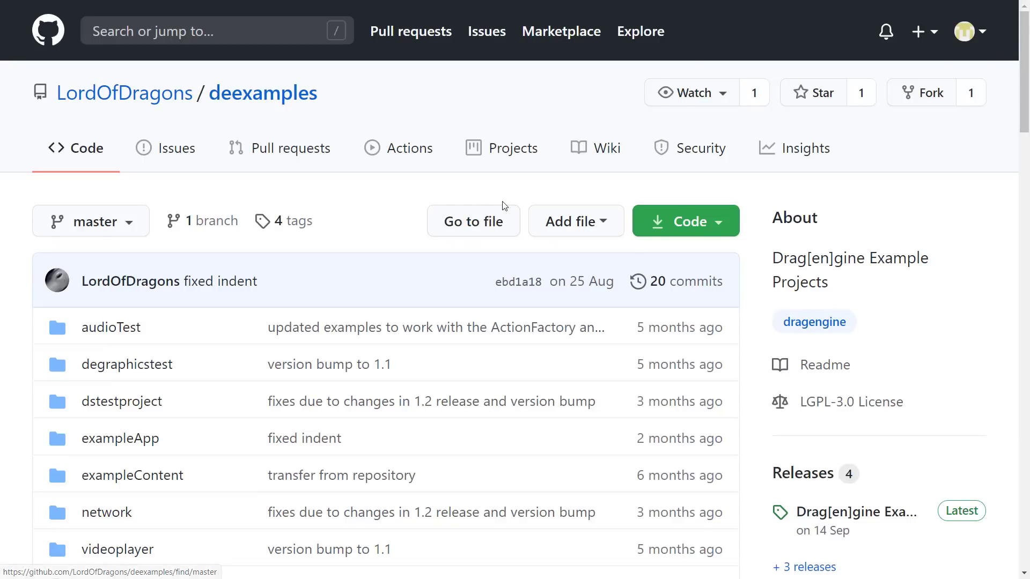
scroll(501, 229, down, 3)
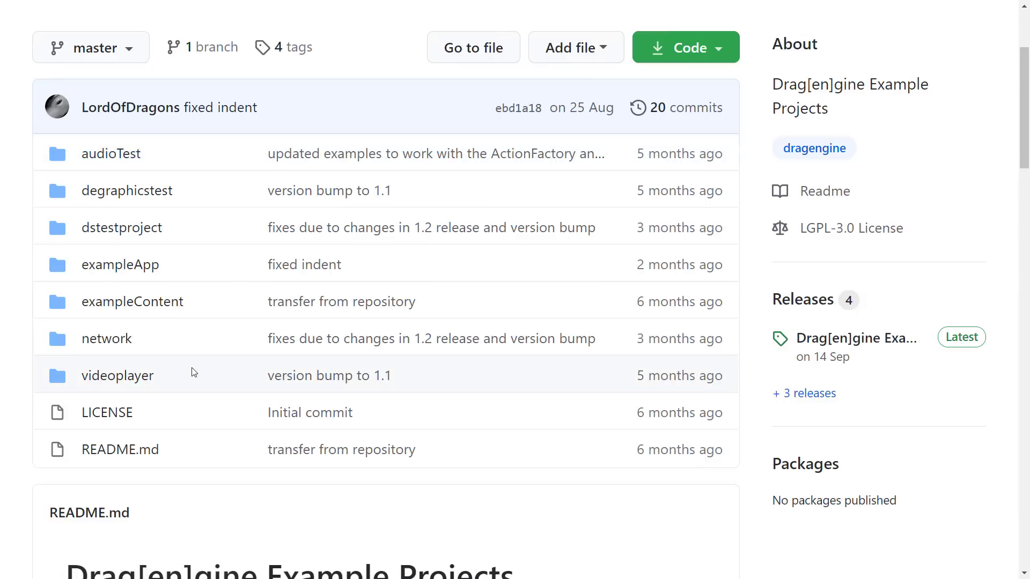
scroll(198, 373, down, 10)
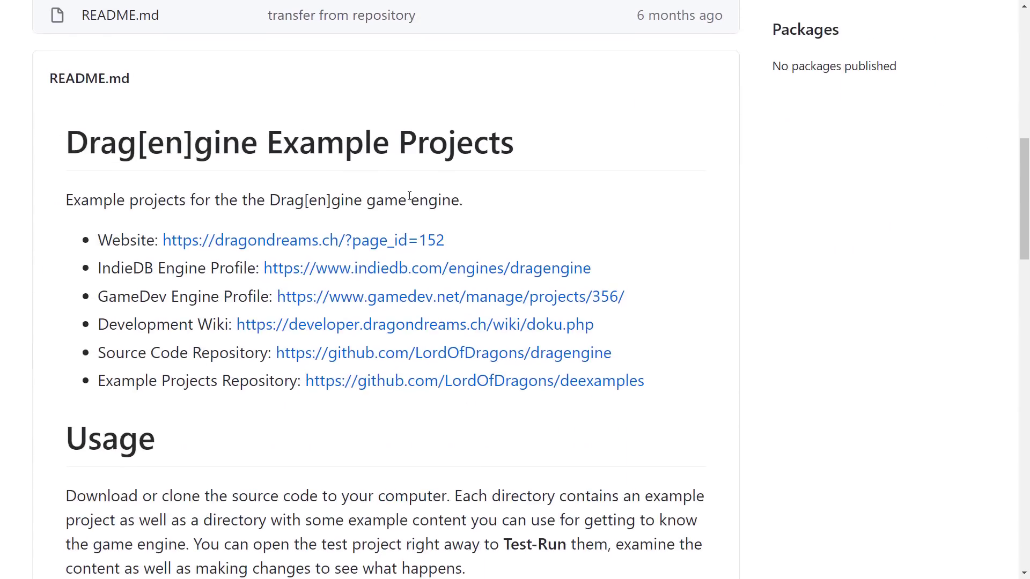
scroll(418, 261, down, 15)
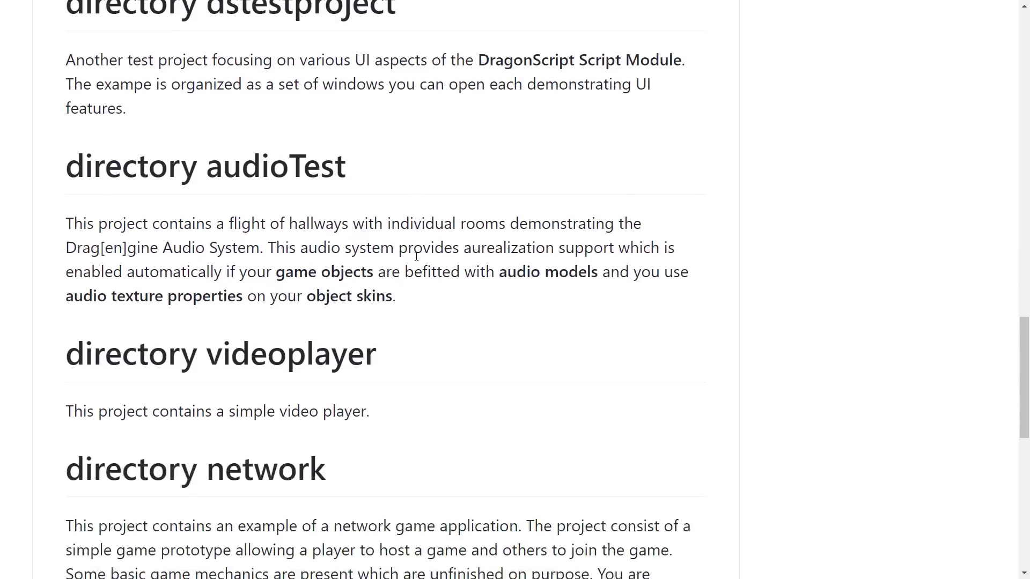
scroll(418, 264, down, 7)
scroll(418, 241, up, 5)
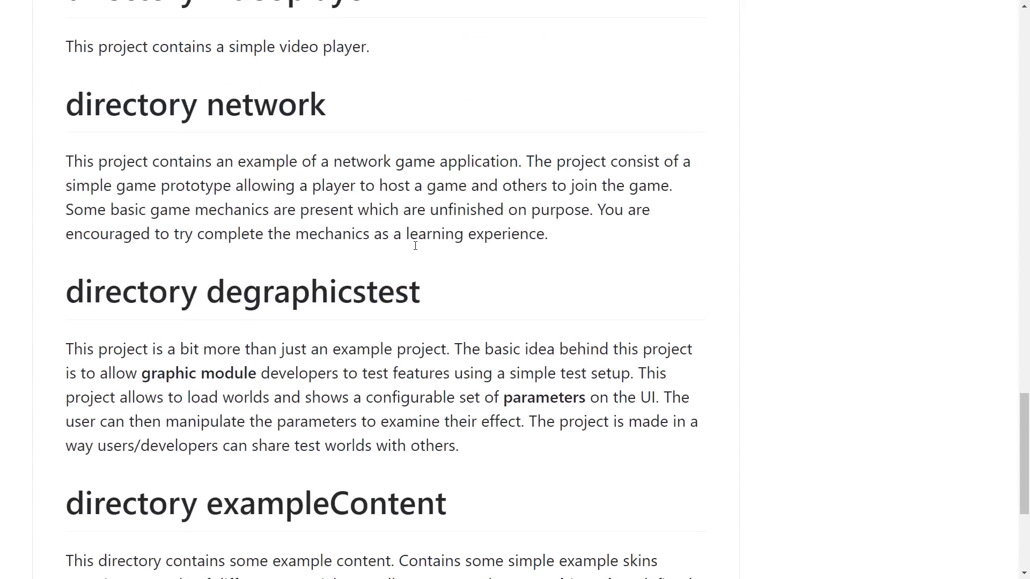
scroll(419, 359, up, 10)
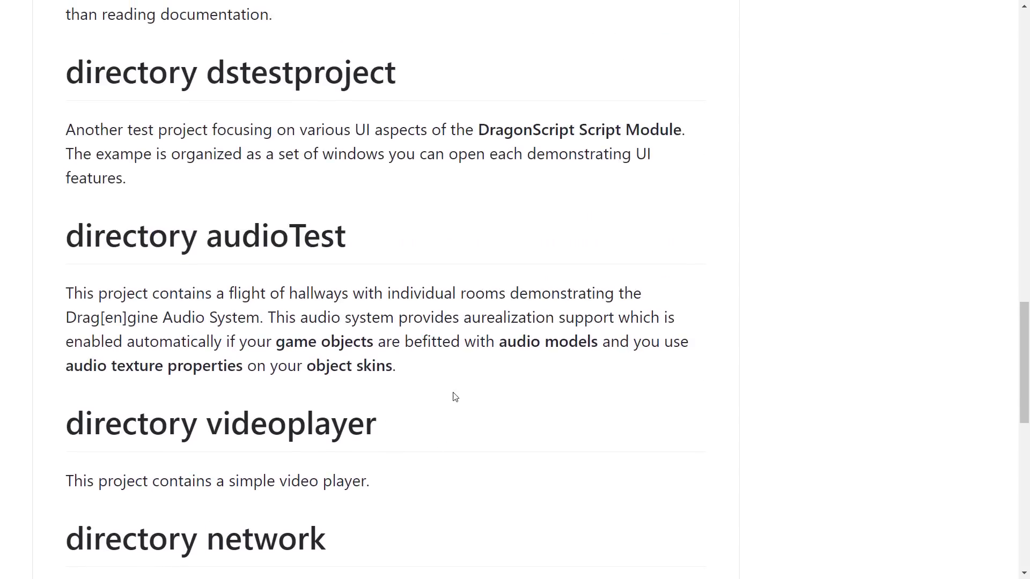
scroll(455, 397, up, 2)
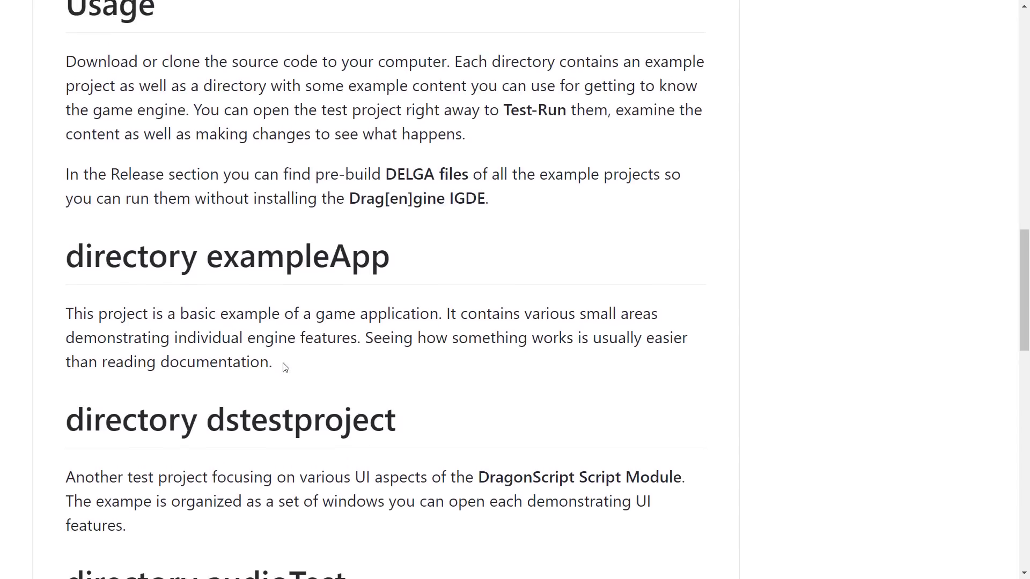
scroll(423, 310, down, 3)
scroll(421, 294, down, 16)
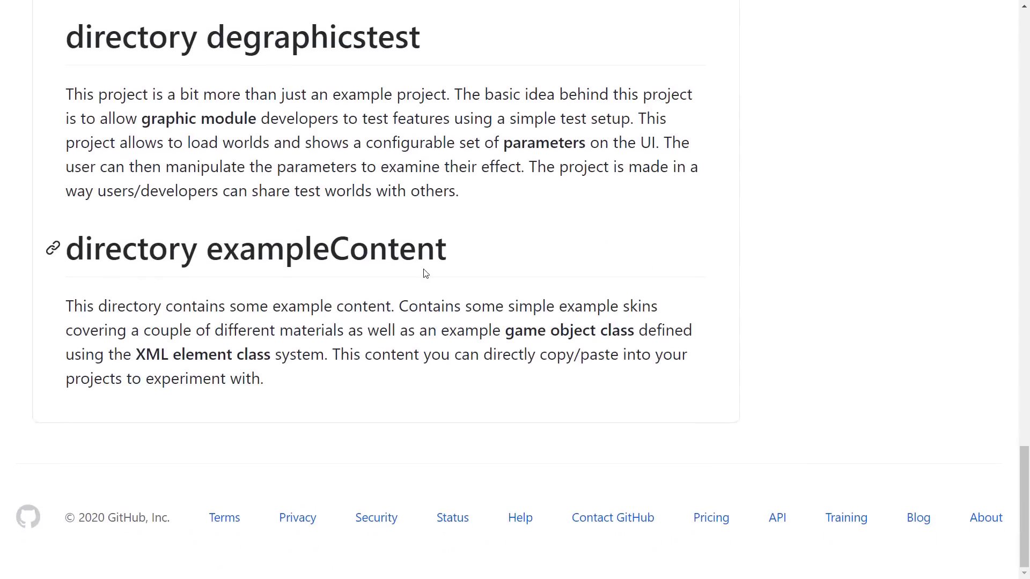
scroll(424, 289, up, 14)
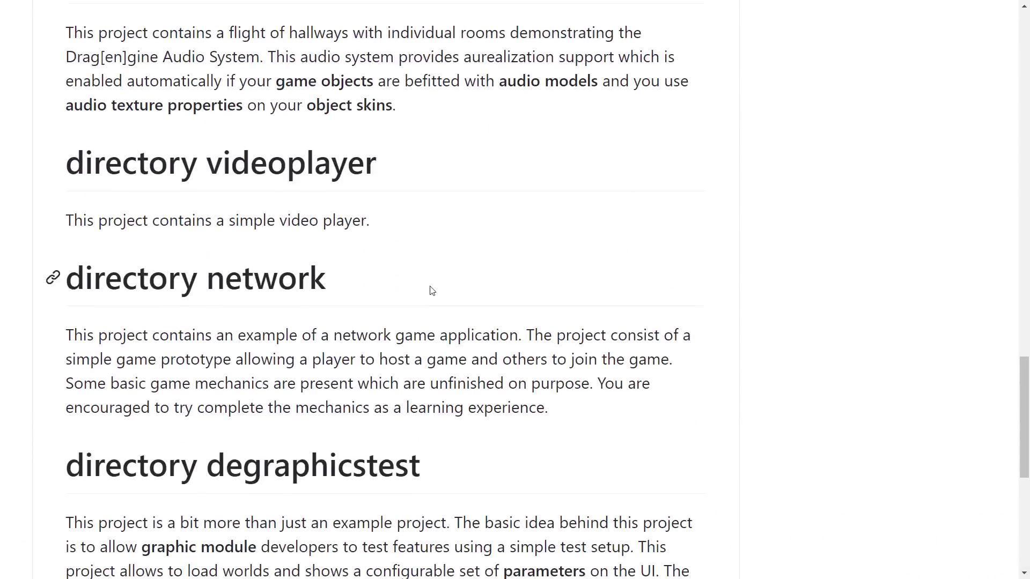
scroll(428, 303, up, 20)
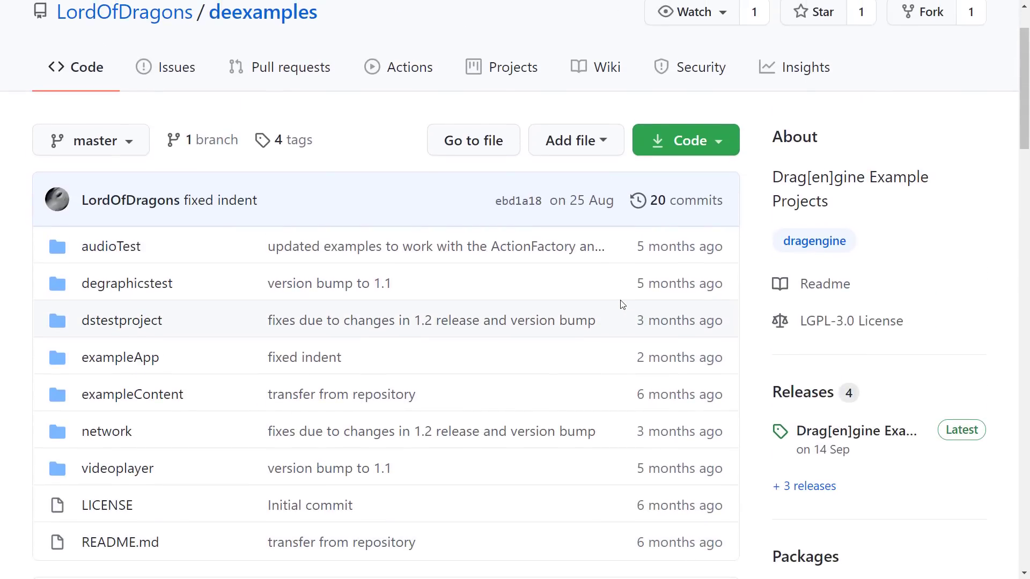
scroll(611, 304, down, 2)
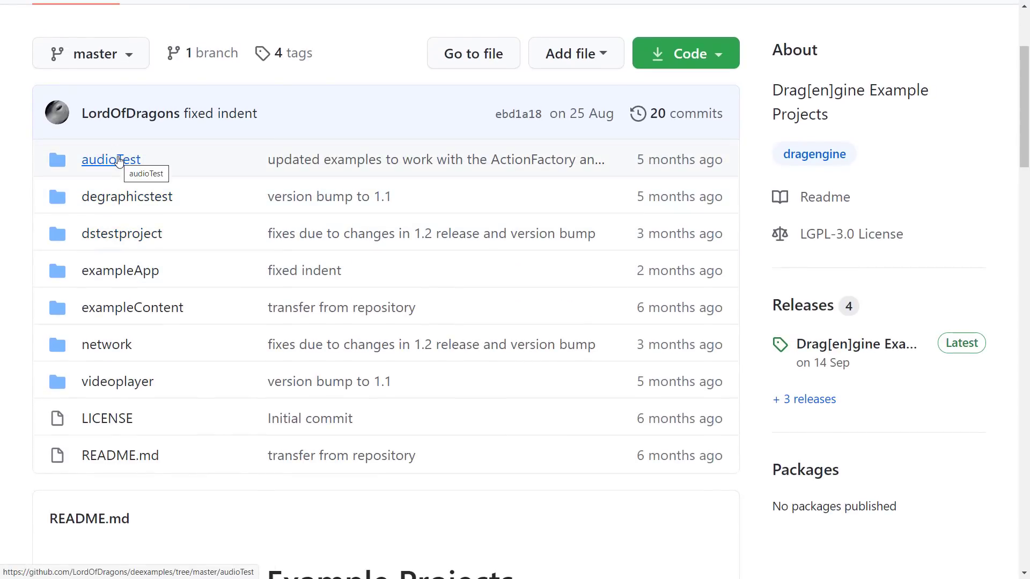
Open StartGame.ds from the audioTest project's data/scripts folder in Visual Studio Code.
key(alt+Tab)
key(alt+Tab)
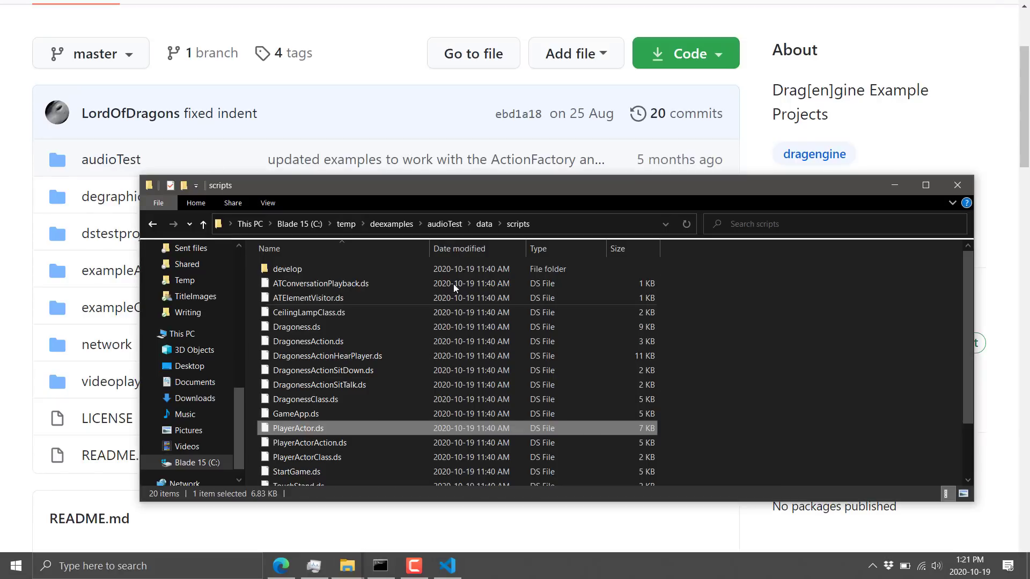
click(445, 224)
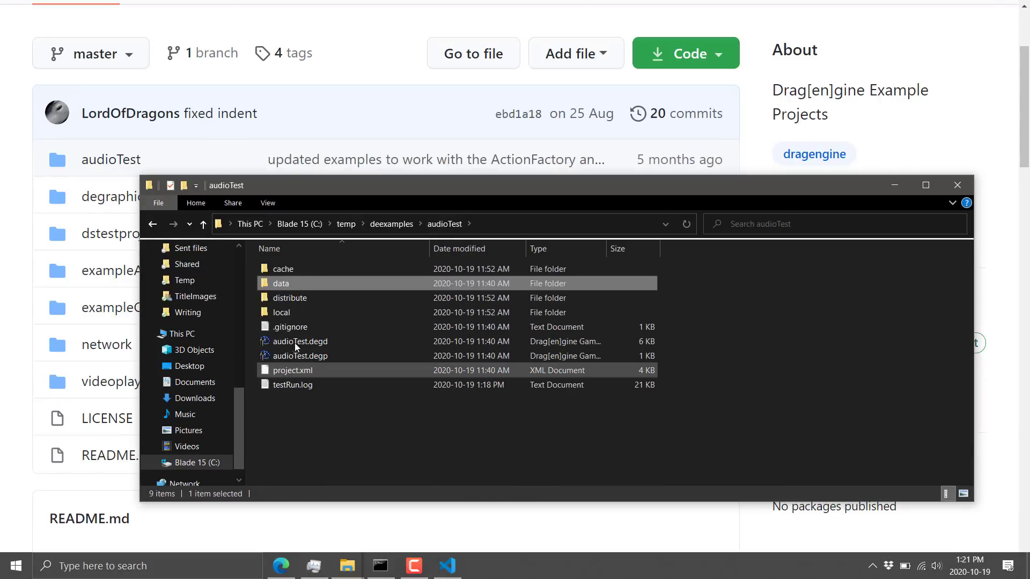
double_click(290, 284)
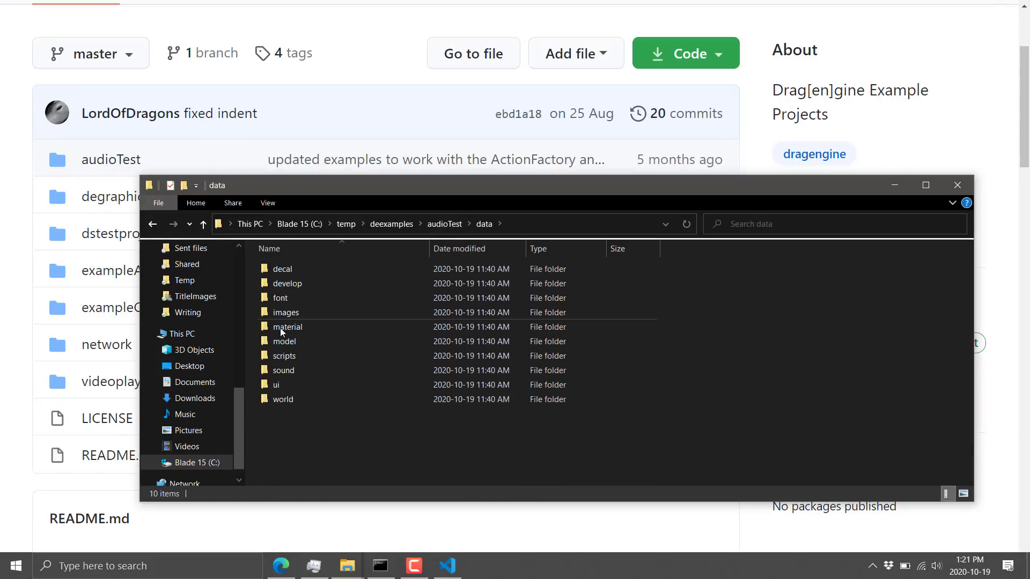
double_click(284, 355)
scroll(365, 322, down, 2)
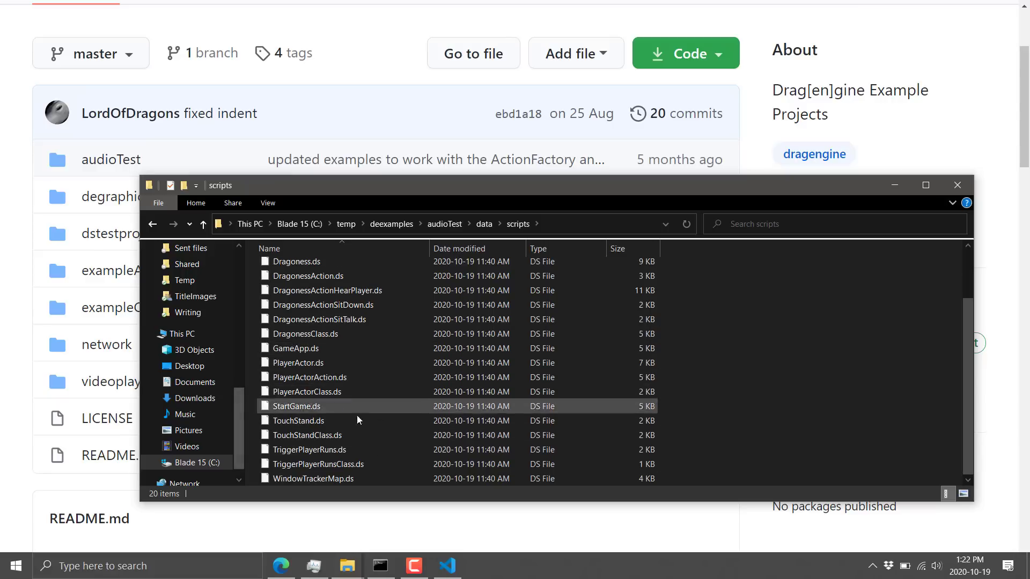
right_click(309, 412)
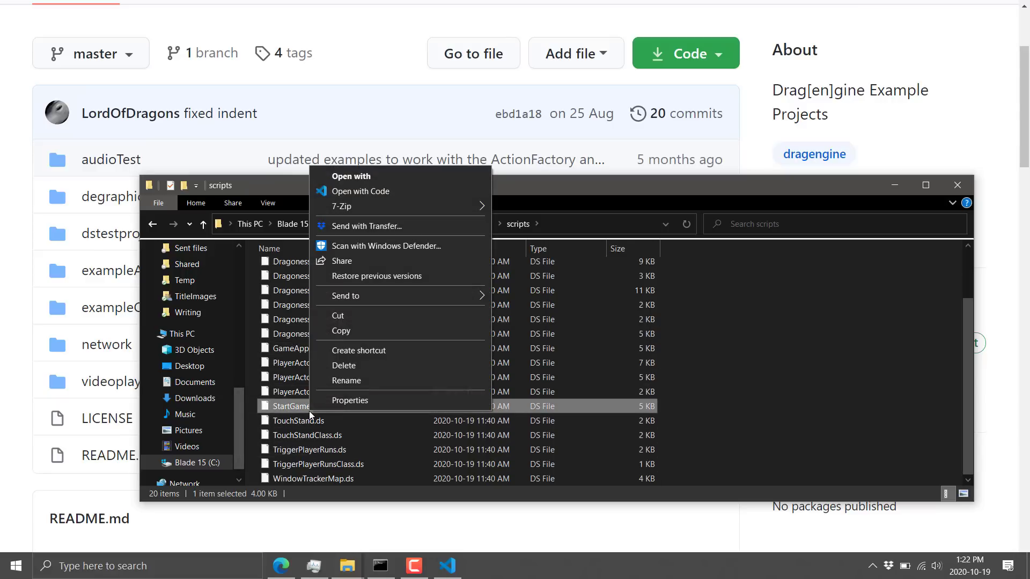
click(381, 192)
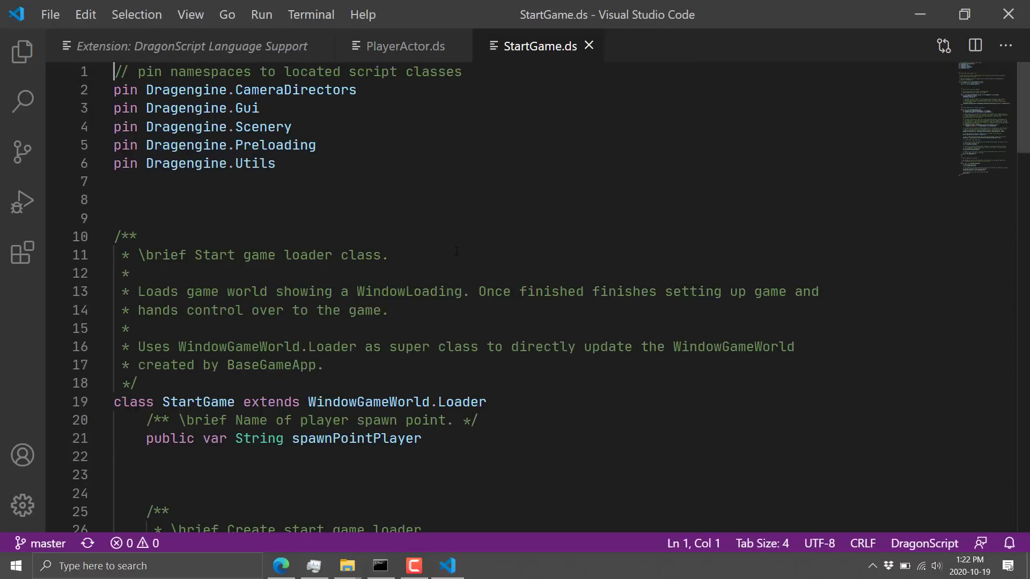
click(138, 324)
scroll(536, 295, down, 2)
drag(292, 282, 114, 263)
click(487, 281)
scroll(535, 314, down, 1)
scroll(536, 314, down, 9)
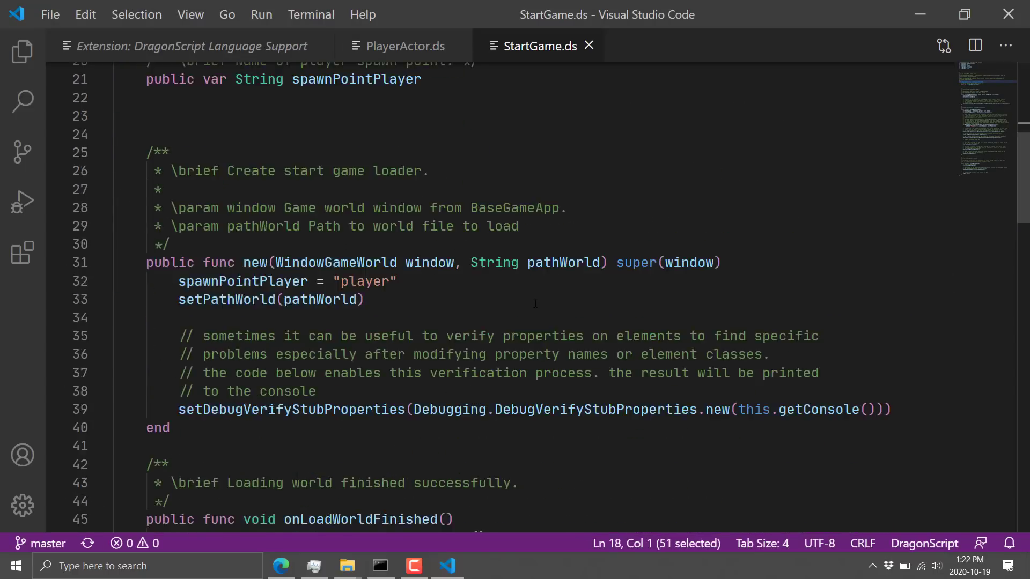
scroll(466, 273, down, 17)
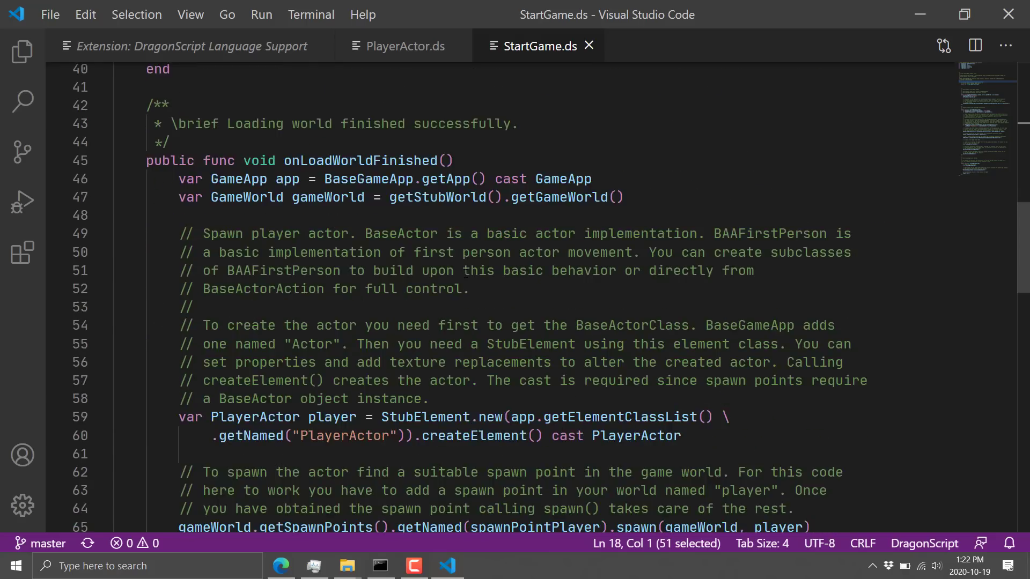
scroll(474, 263, down, 4)
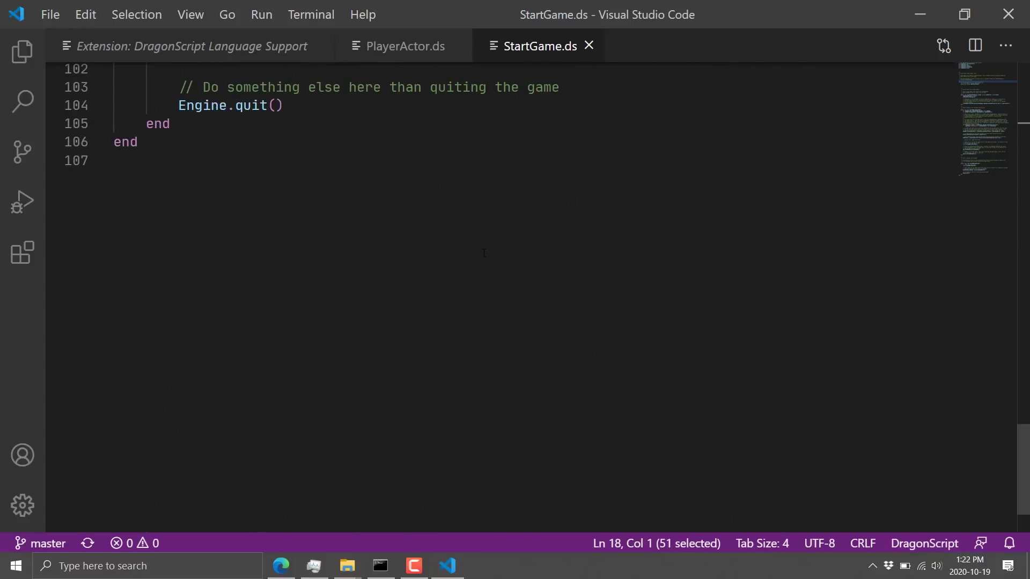
scroll(548, 287, up, 8)
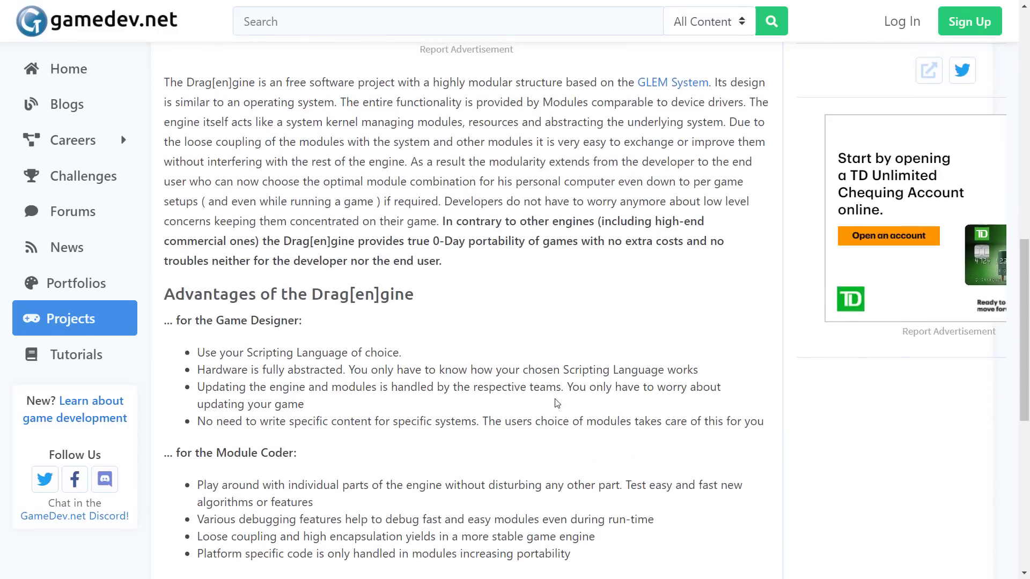
Read through the Drag[en]gine page's advantages and features, then return to the deexamples repository tab.
scroll(561, 309, down, 3)
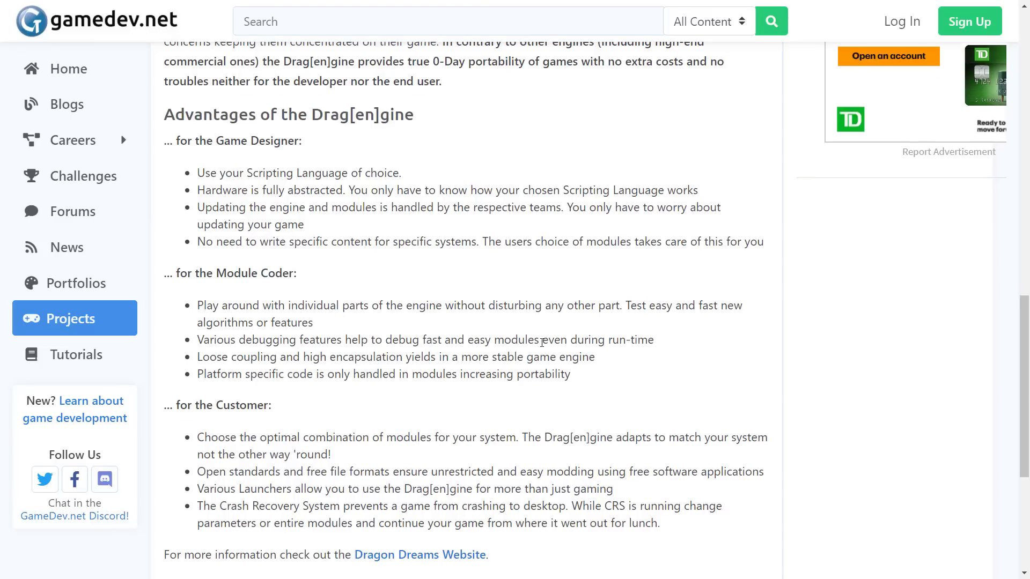
scroll(542, 342, down, 2)
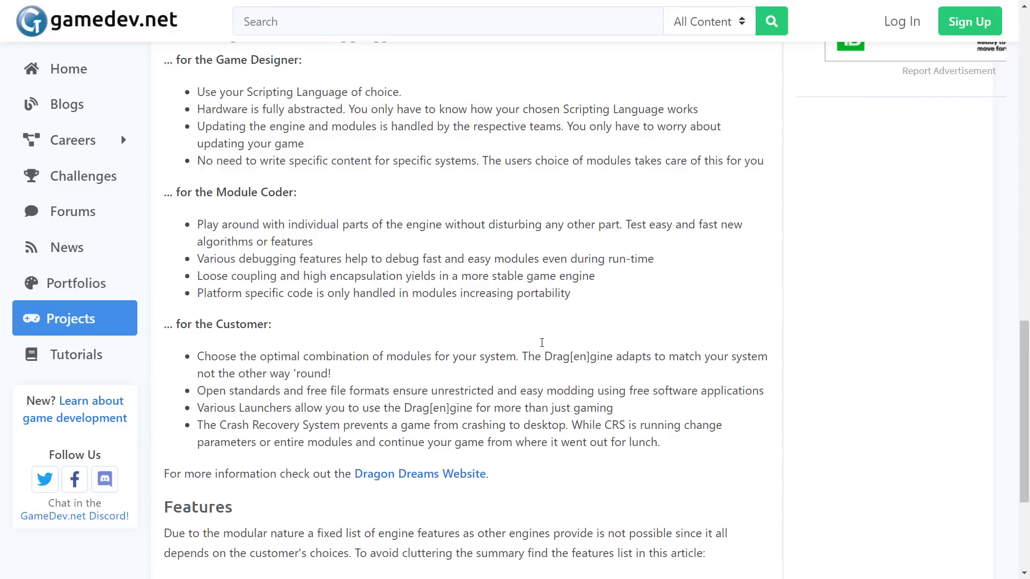
scroll(566, 324, down, 2)
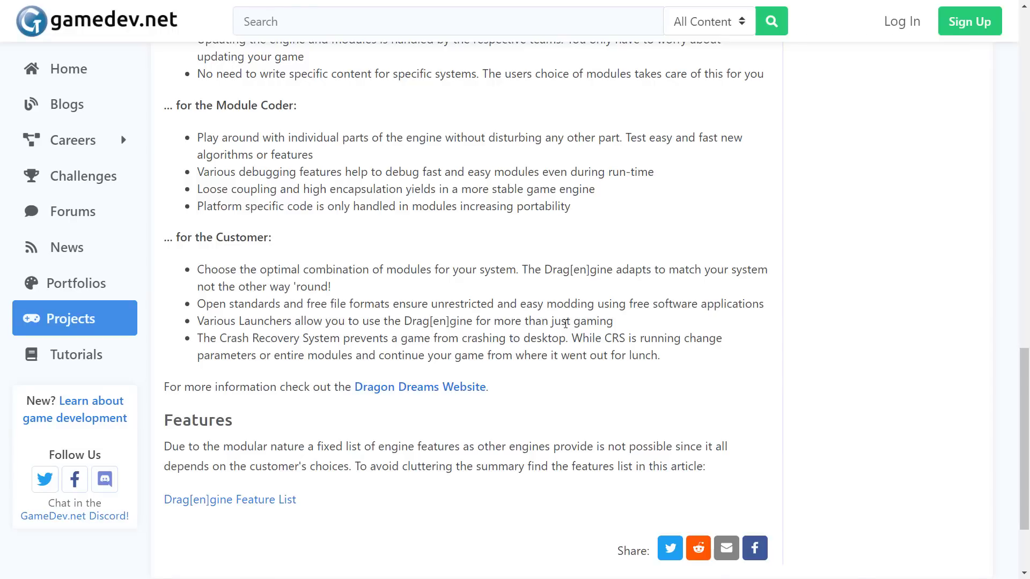
key(ctrl+Tab)
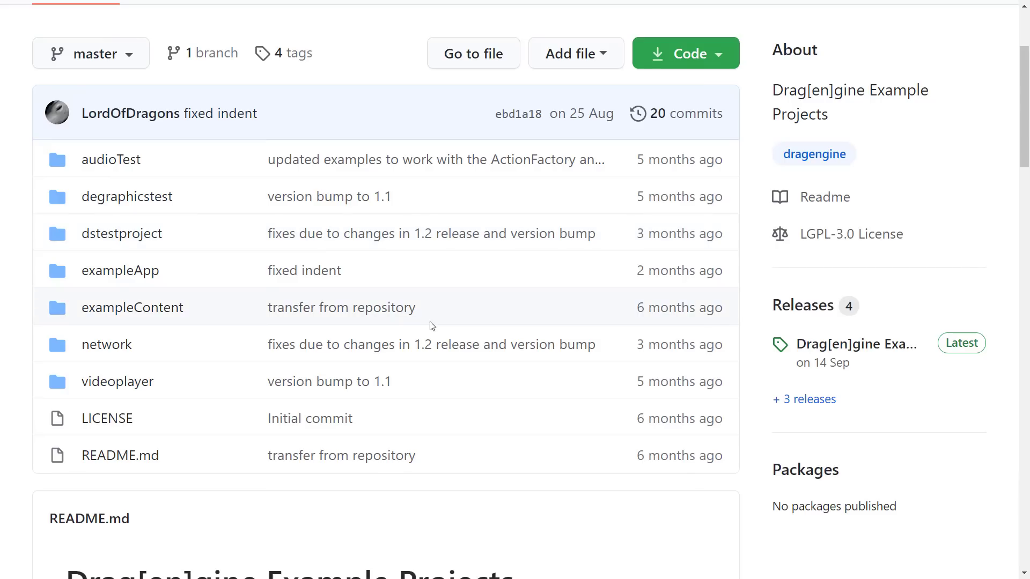
Go from the owner's profile to the dragonscript repository of the DragonScript Script Language.
scroll(428, 324, up, 3)
click(125, 93)
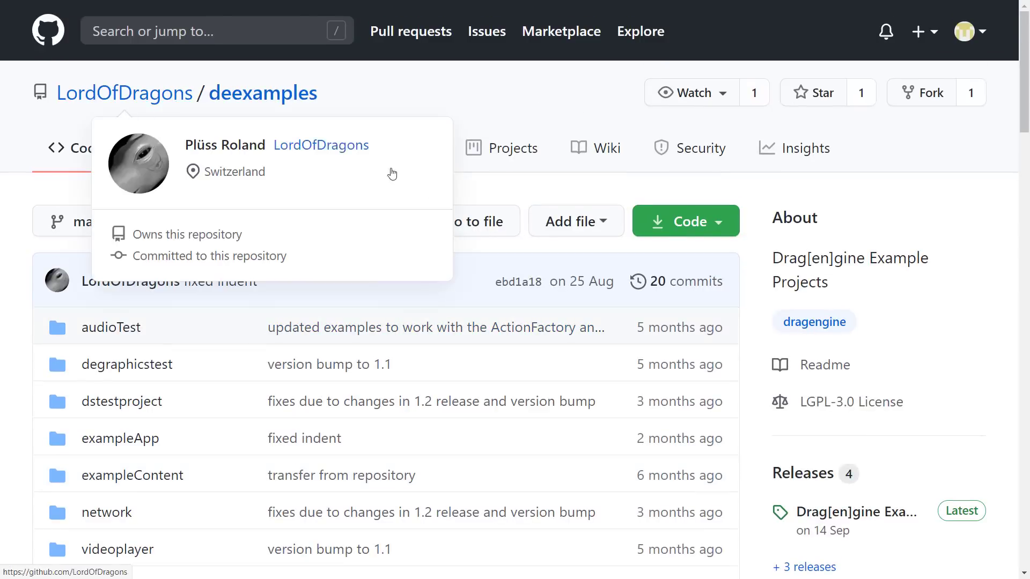
scroll(536, 225, down, 3)
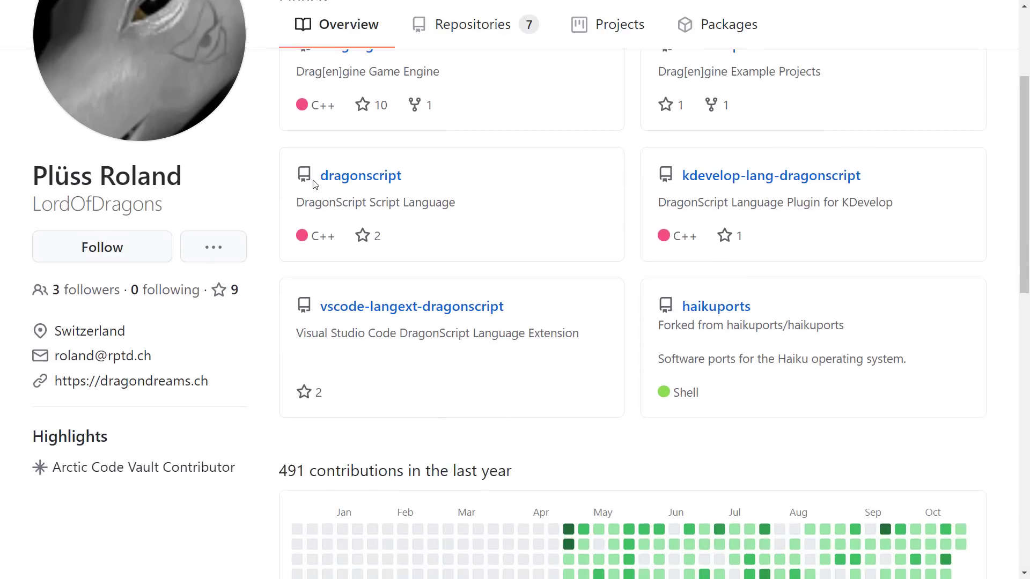
click(327, 178)
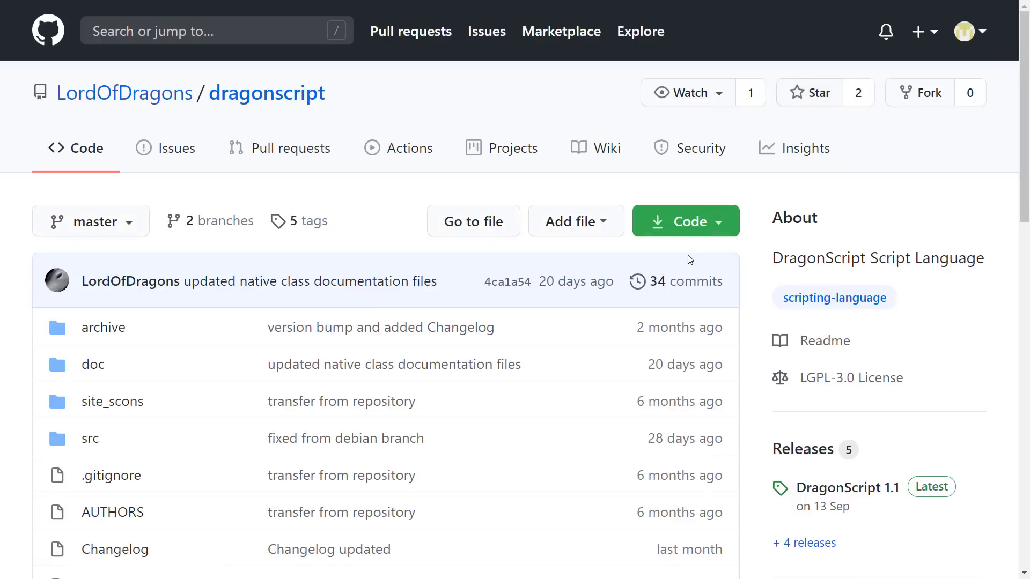
scroll(687, 260, down, 2)
drag(906, 291, 799, 291)
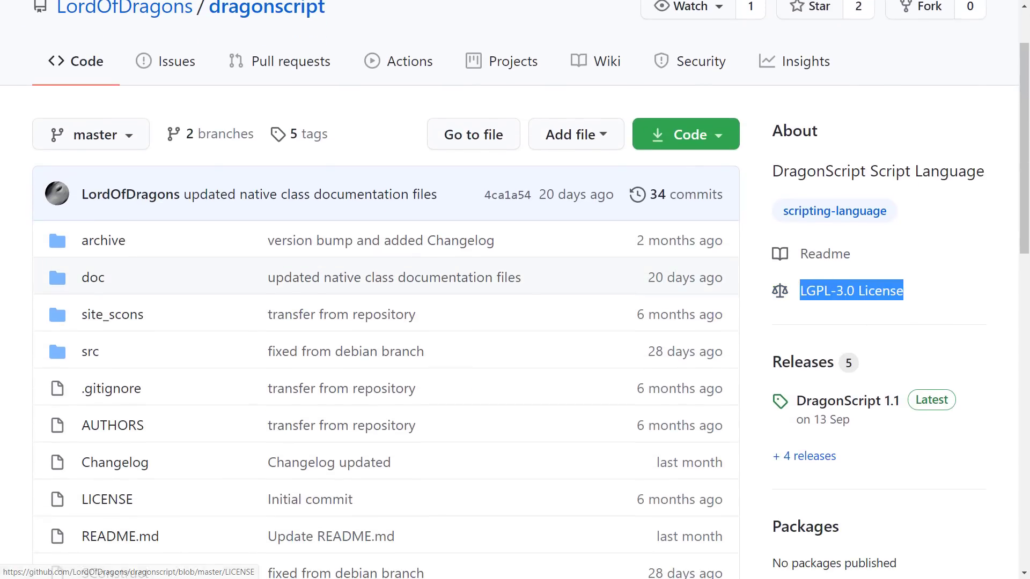